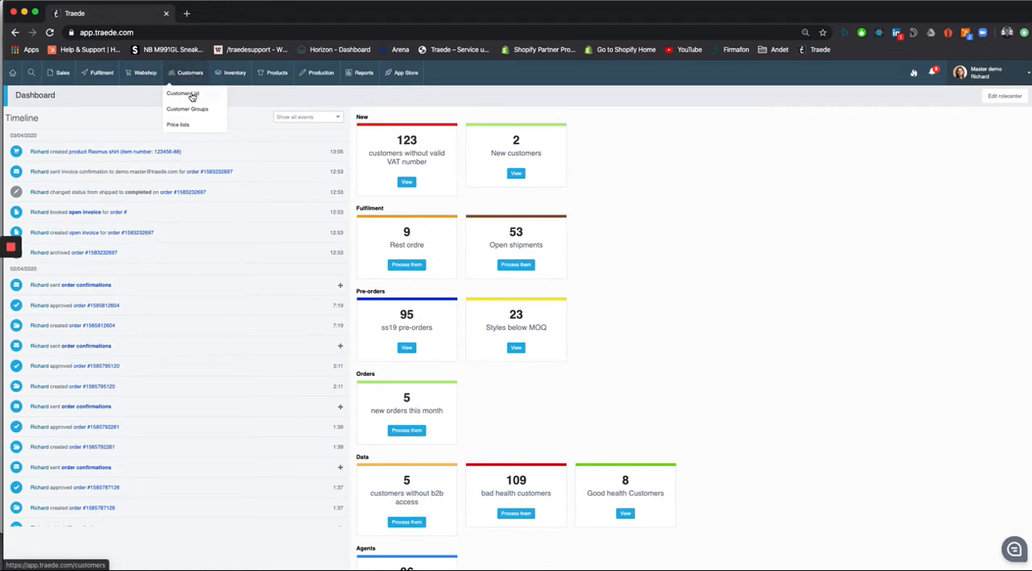
Step: Open the list of customers
{"action": "left_click", "coordinate": [187, 94]}
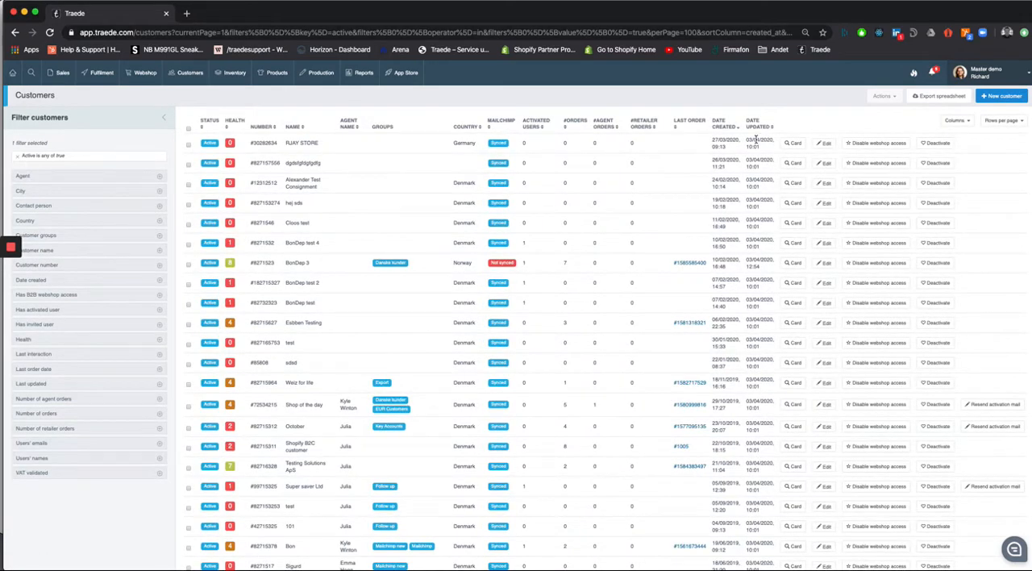
{"action": "left_click", "coordinate": [1011, 98]}
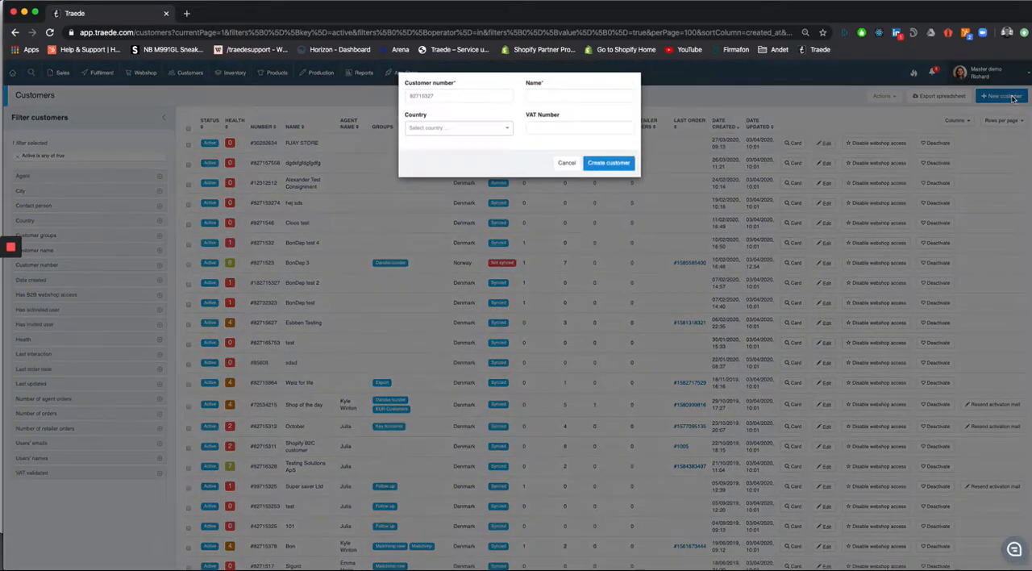
{"action": "left_click", "coordinate": [448, 101]}
{"action": "left_click", "coordinate": [397, 101]}
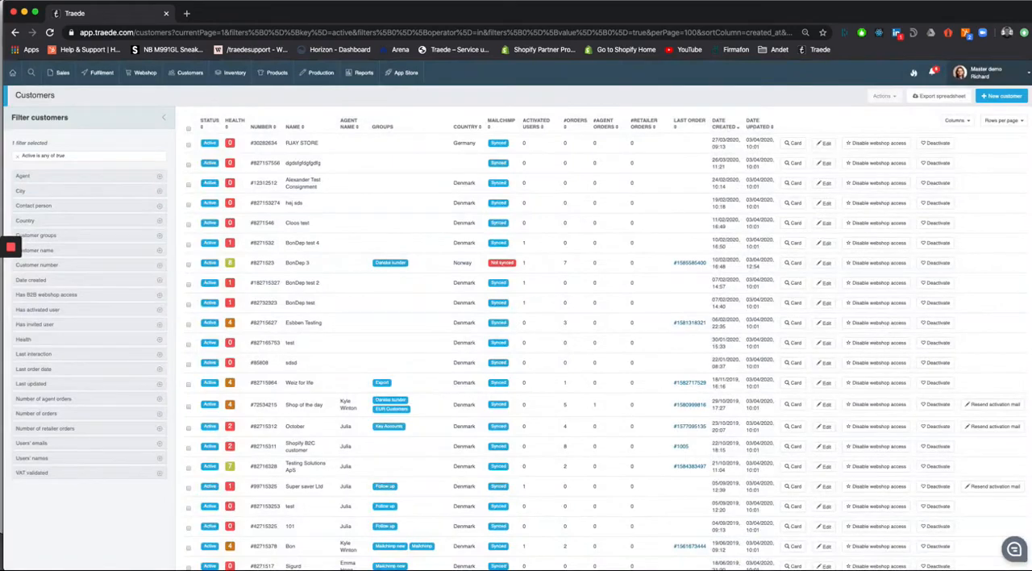
Step: Start a new customer record, filling in its customer number and the name Rasmus shop
{"action": "left_click", "coordinate": [1002, 96]}
{"action": "left_click", "coordinate": [478, 100]}
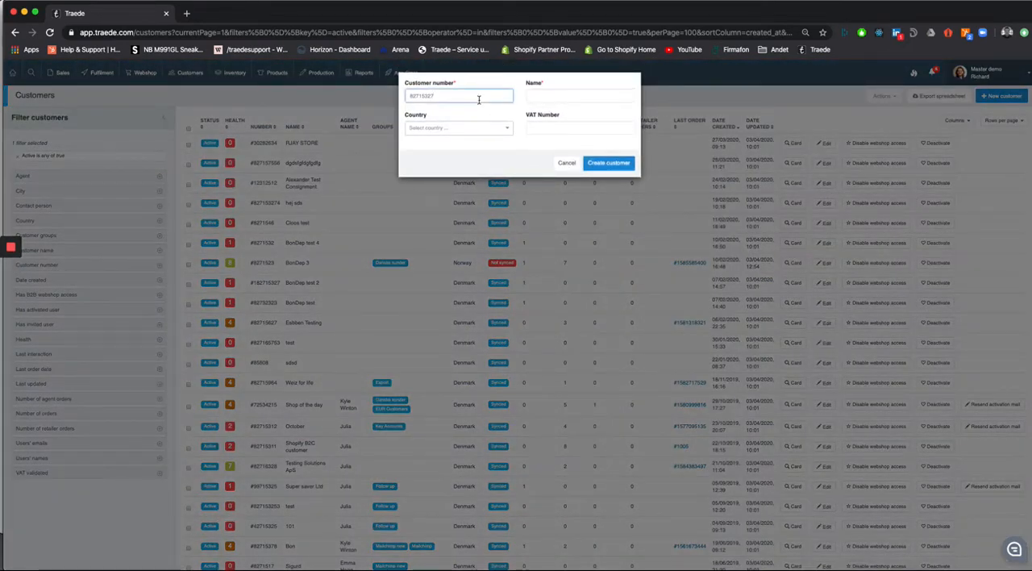
{"action": "type", "text": "827"}
{"action": "type", "text": "62173249"}
{"action": "key", "text": "Tab"}
{"action": "type", "text": "Rasmus"}
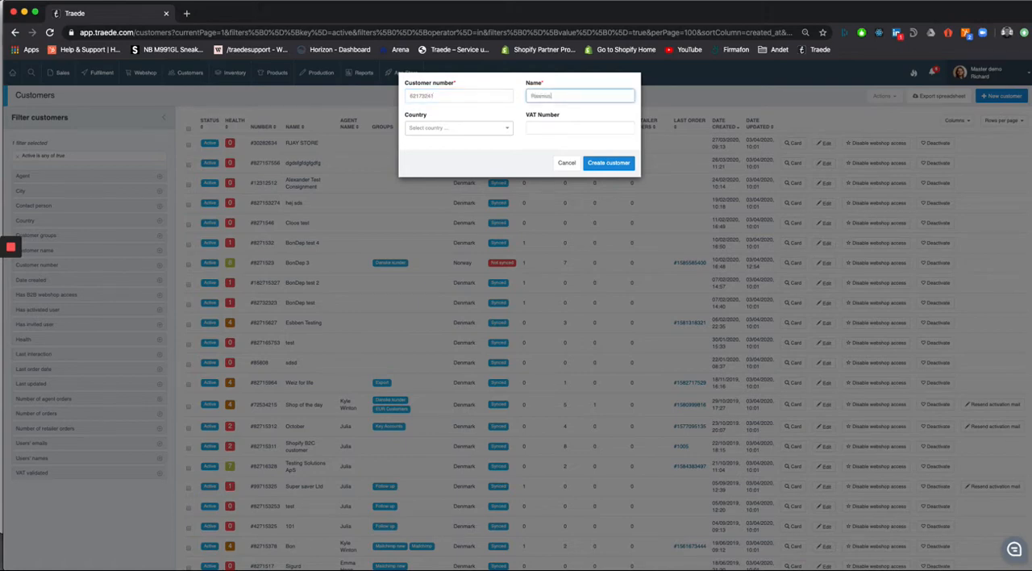
{"action": "key", "text": "BackSpace"}
{"action": "key", "text": "BackSpace"}
{"action": "type", "text": "mus shop"}
Step: Set the new customer's country to Denmark, fill in the VAT number and create the customer
{"action": "left_click", "coordinate": [440, 128]}
{"action": "type", "text": "den"}
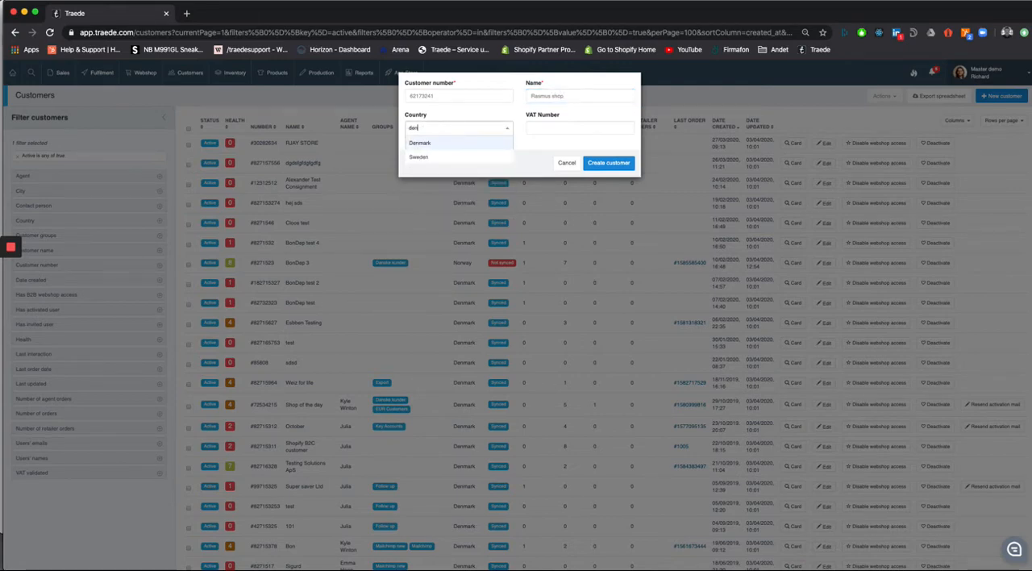
{"action": "left_click", "coordinate": [446, 146]}
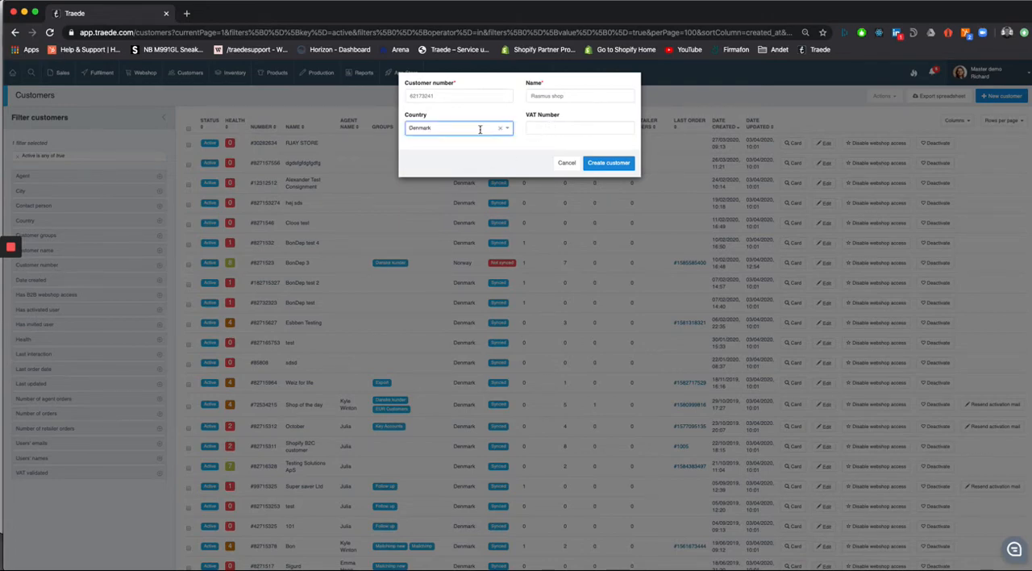
{"action": "left_click", "coordinate": [587, 129]}
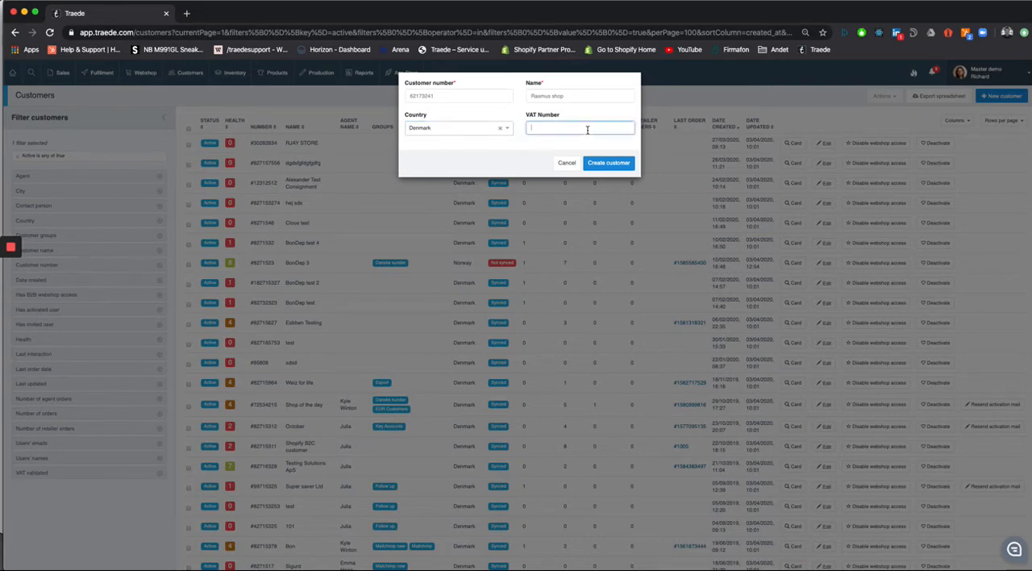
{"action": "type", "text": "123456789"}
{"action": "left_click", "coordinate": [610, 164]}
{"action": "left_click", "coordinate": [606, 166]}
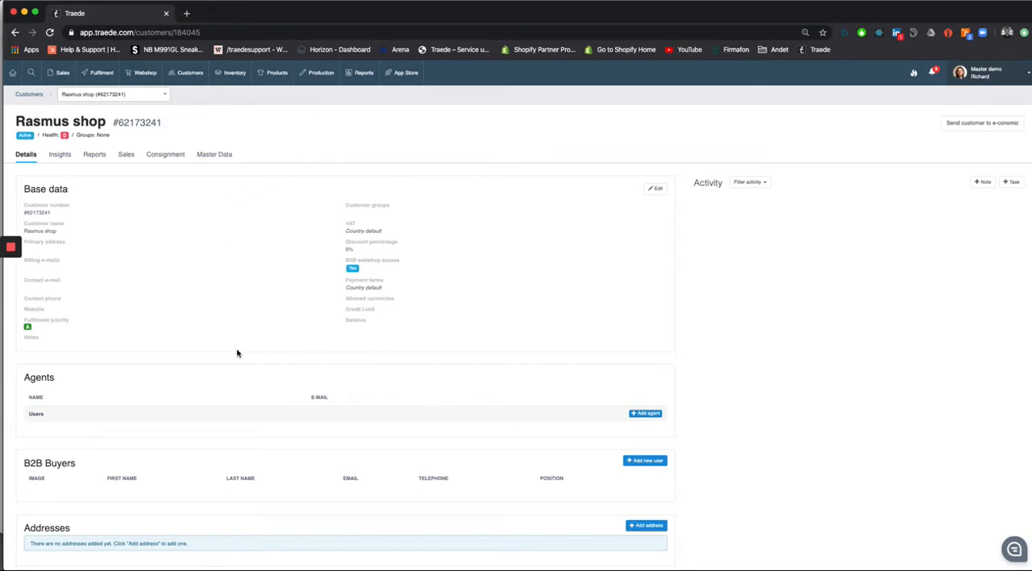
Step: Start a new address for the customer and title it Primary address
{"action": "scroll", "coordinate": [237, 353], "scroll_direction": "down", "scroll_amount": 1}
{"action": "scroll", "coordinate": [237, 353], "scroll_direction": "up", "scroll_amount": 1}
{"action": "scroll", "coordinate": [500, 353], "scroll_direction": "down", "scroll_amount": 2}
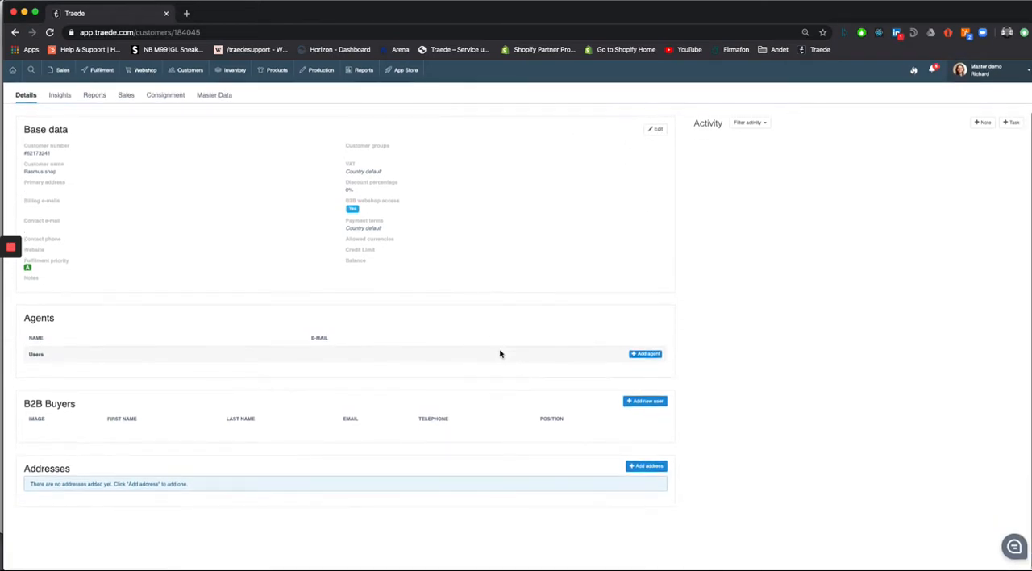
{"action": "scroll", "coordinate": [358, 306], "scroll_direction": "up", "scroll_amount": 2}
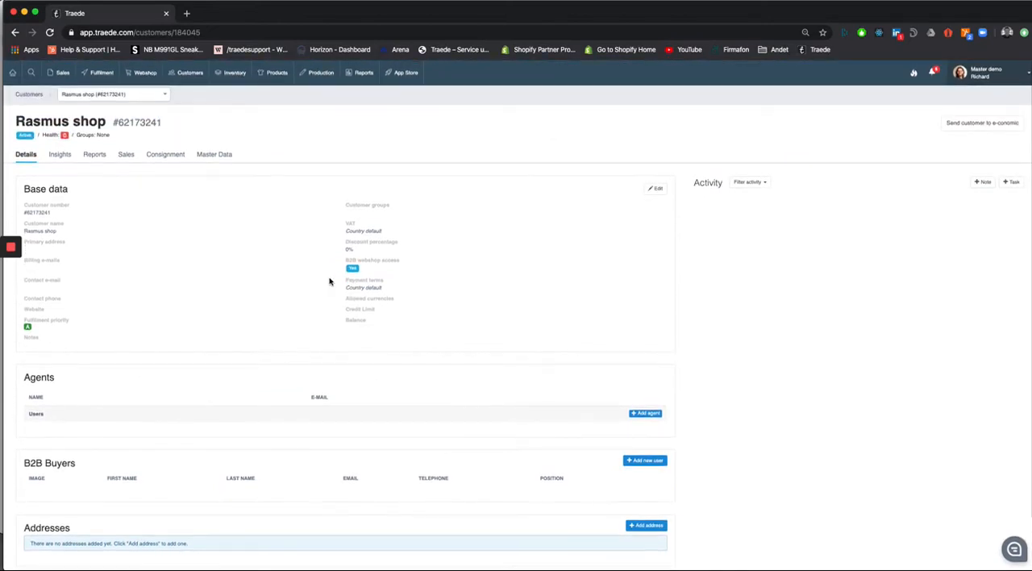
{"action": "scroll", "coordinate": [403, 282], "scroll_direction": "down", "scroll_amount": 2}
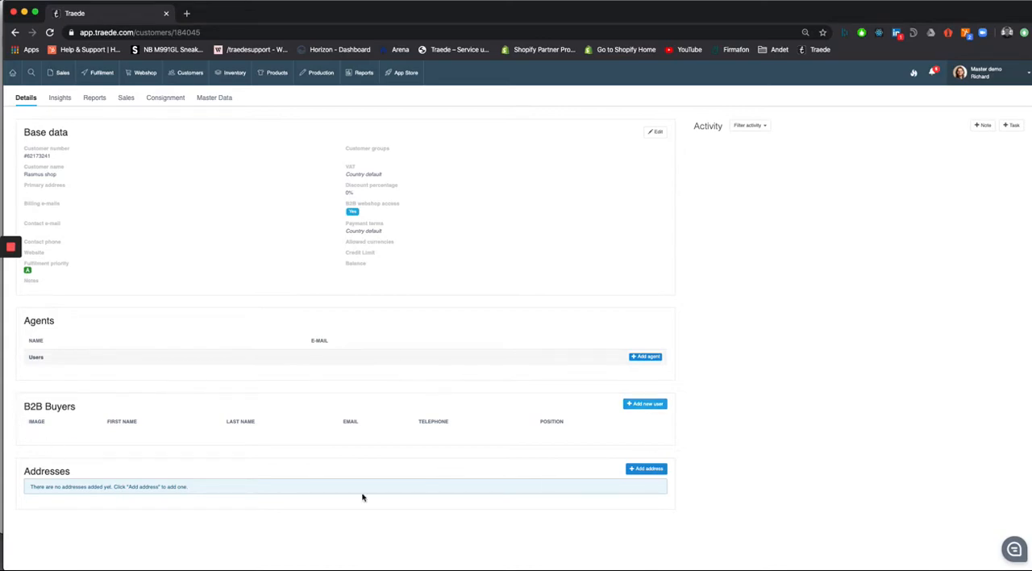
{"action": "left_click", "coordinate": [637, 471]}
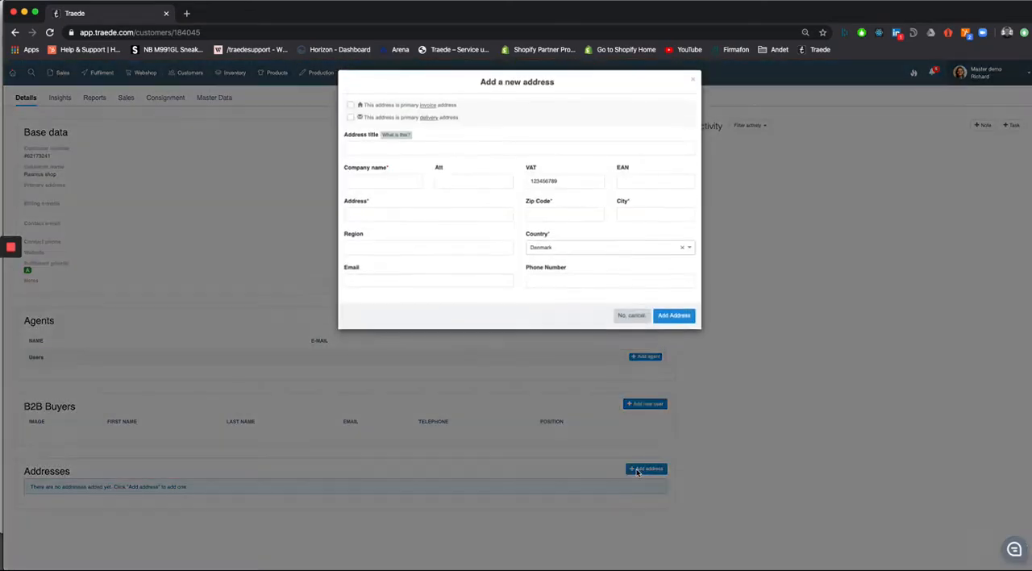
{"action": "left_click", "coordinate": [372, 150]}
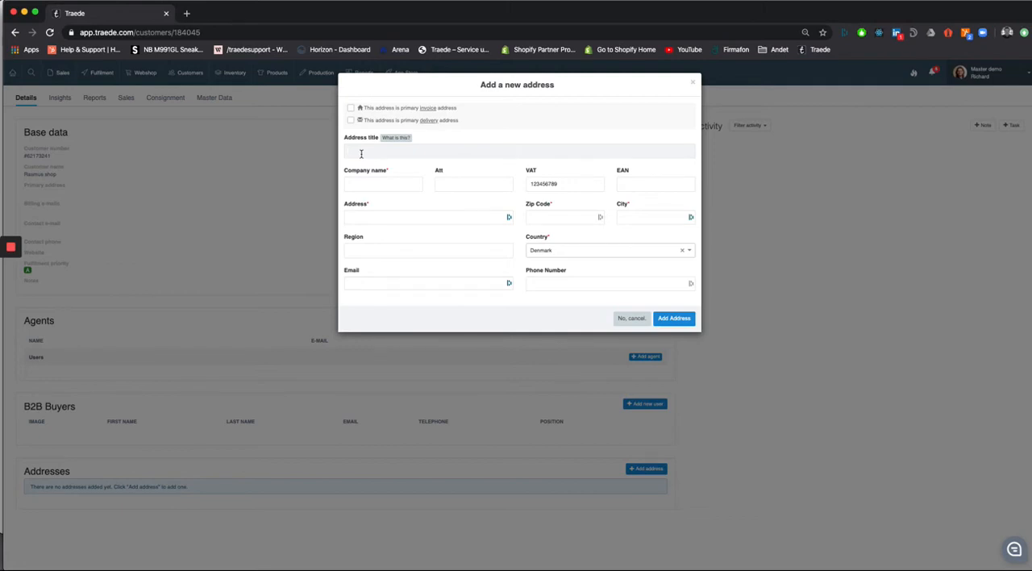
{"action": "type", "text": "Primary address"}
Step: Enter Rasmus shop as the address's company name and fill in the contact person's first name as attention
{"action": "left_click", "coordinate": [367, 182]}
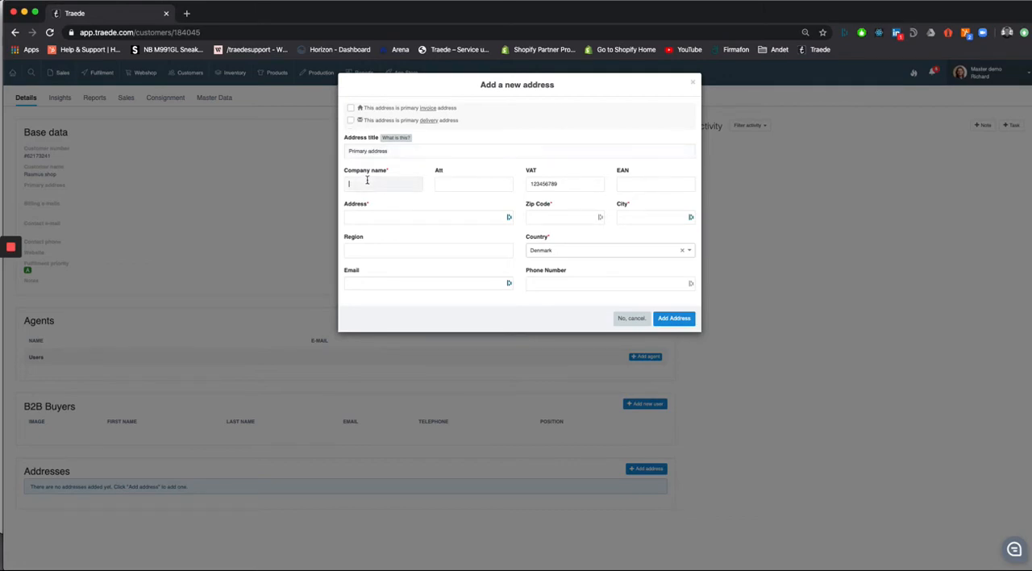
{"action": "type", "text": "Rasmus shop"}
{"action": "key", "text": "Tab"}
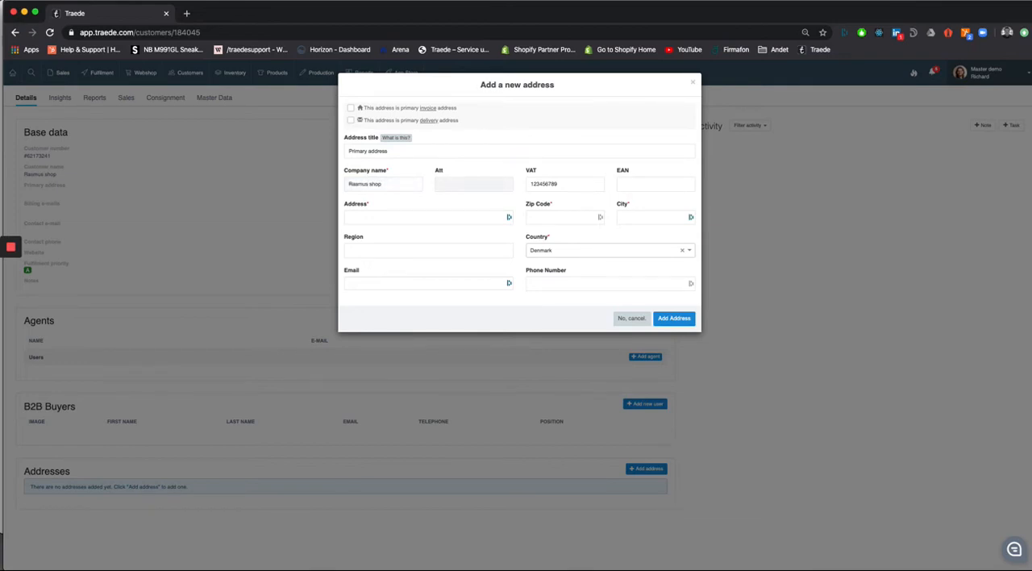
{"action": "type", "text": "Rasmus"}
{"action": "key", "text": "Tab"}
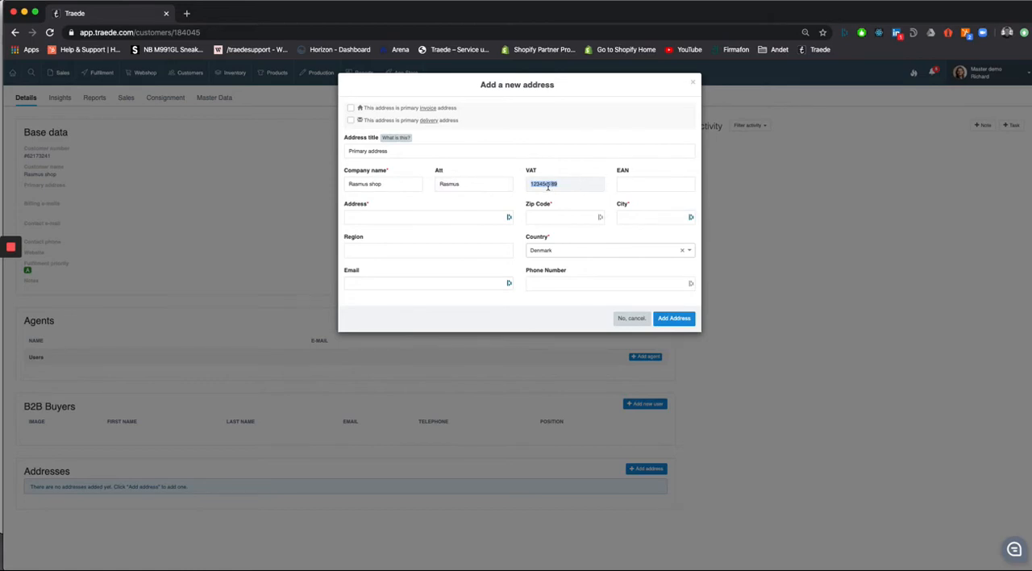
Step: Fill in the street address, zip code and city of the primary address
{"action": "left_click", "coordinate": [446, 219]}
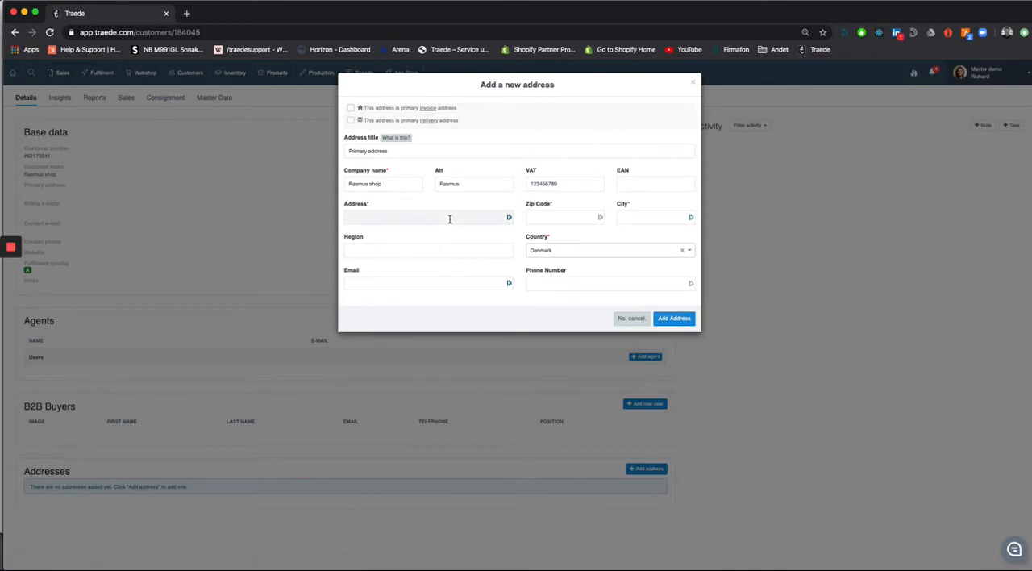
{"action": "type", "text": "Road name"}
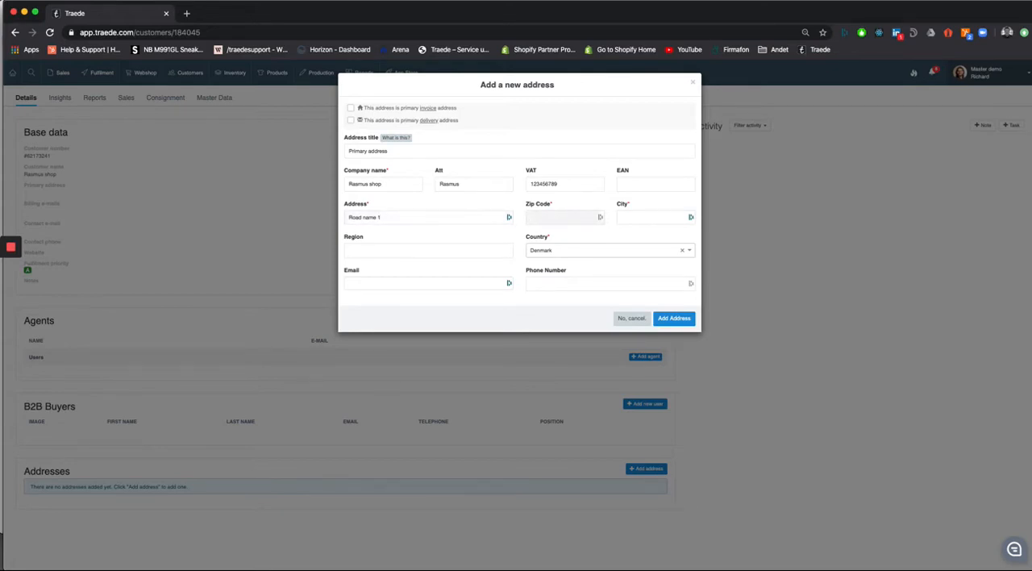
{"action": "type", "text": "1111"}
{"action": "key", "text": "Tab"}
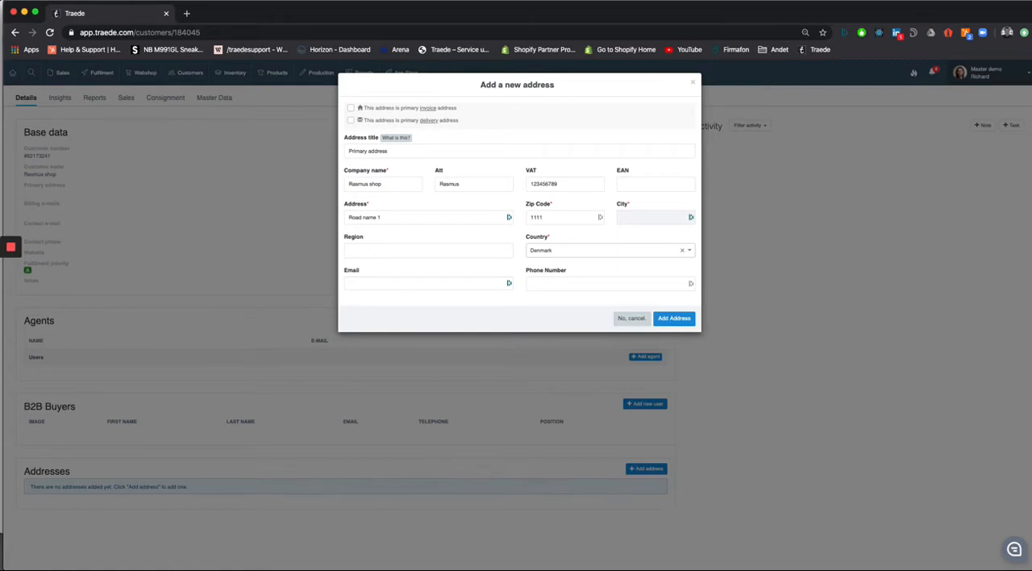
{"action": "type", "text": "City 1"}
Step: Review the region, country, e-mail and phone fields, and add the primary address to the customer
{"action": "left_click", "coordinate": [418, 254]}
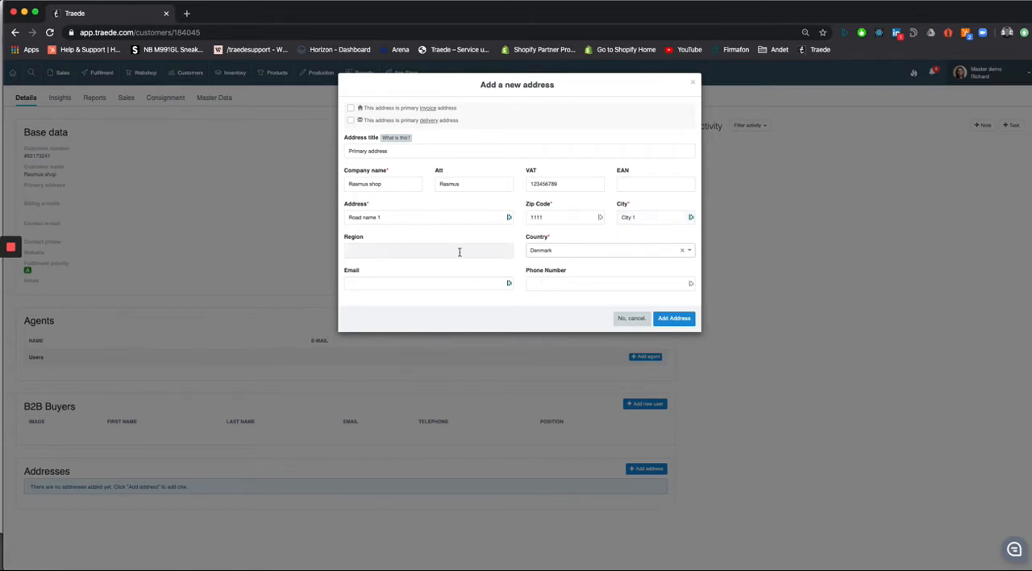
{"action": "left_click", "coordinate": [580, 252]}
{"action": "left_click", "coordinate": [556, 270]}
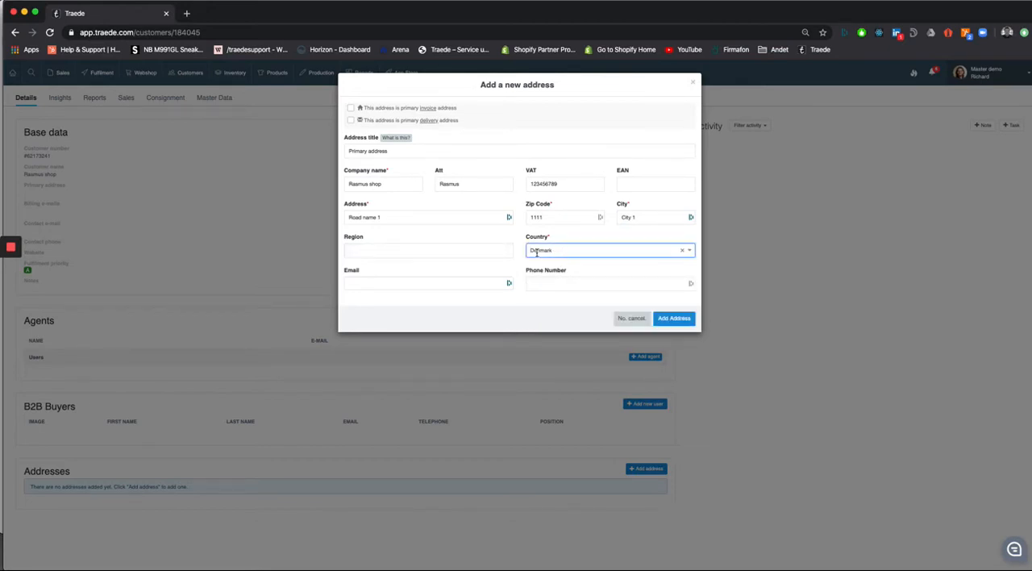
{"action": "left_click", "coordinate": [588, 250]}
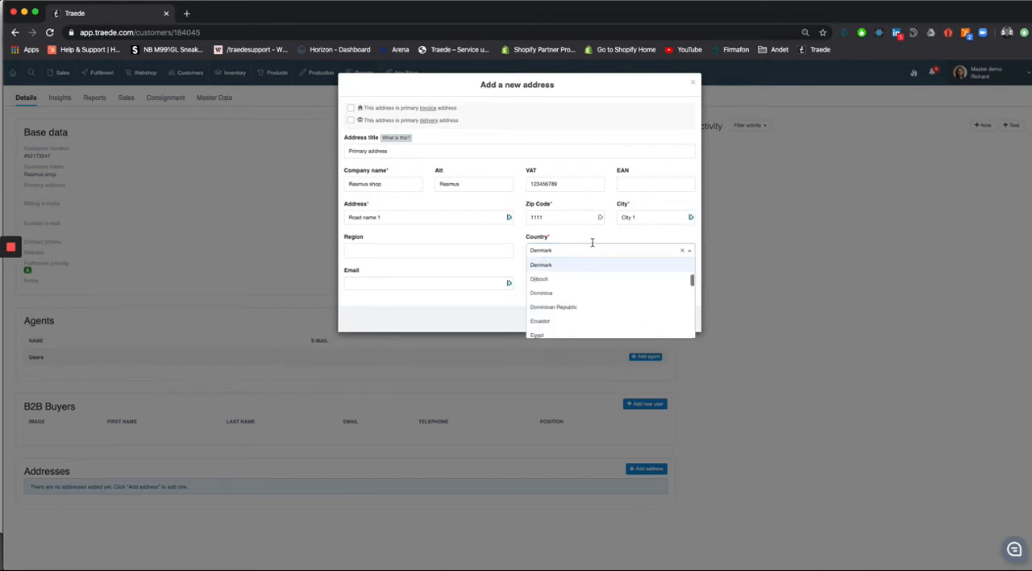
{"action": "left_click", "coordinate": [598, 237]}
{"action": "left_click", "coordinate": [463, 282]}
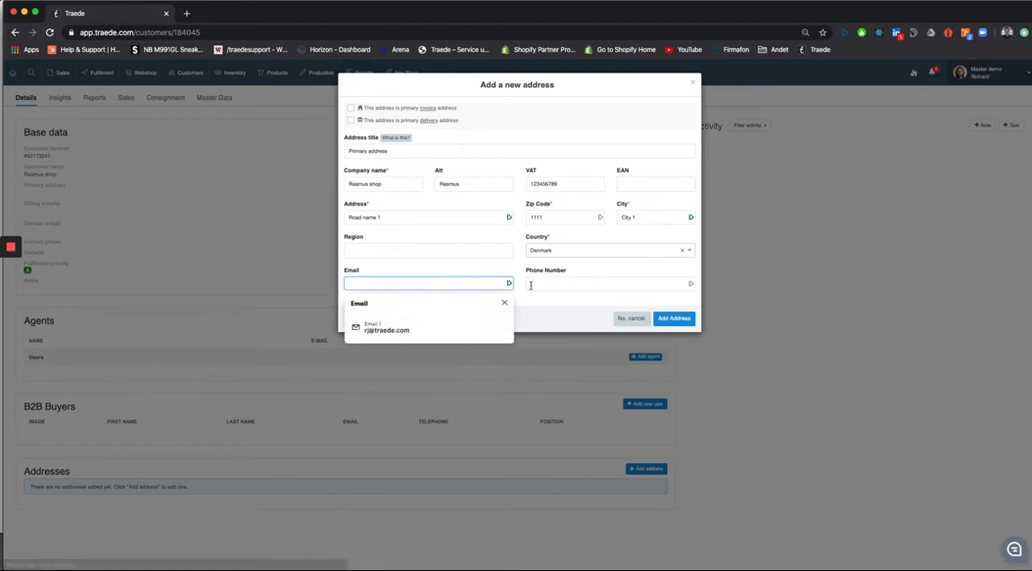
{"action": "left_click", "coordinate": [615, 273]}
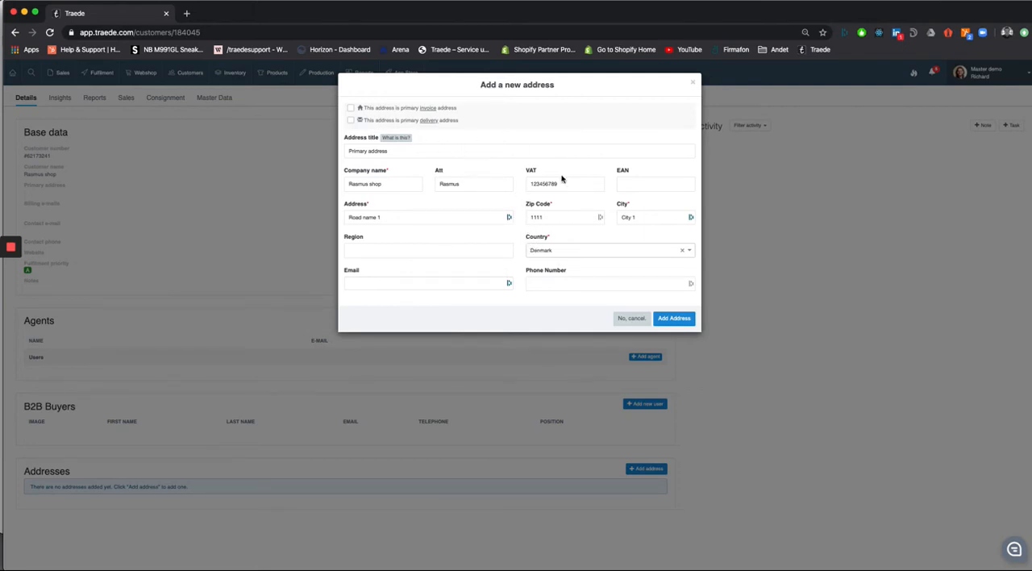
{"action": "left_click", "coordinate": [672, 320]}
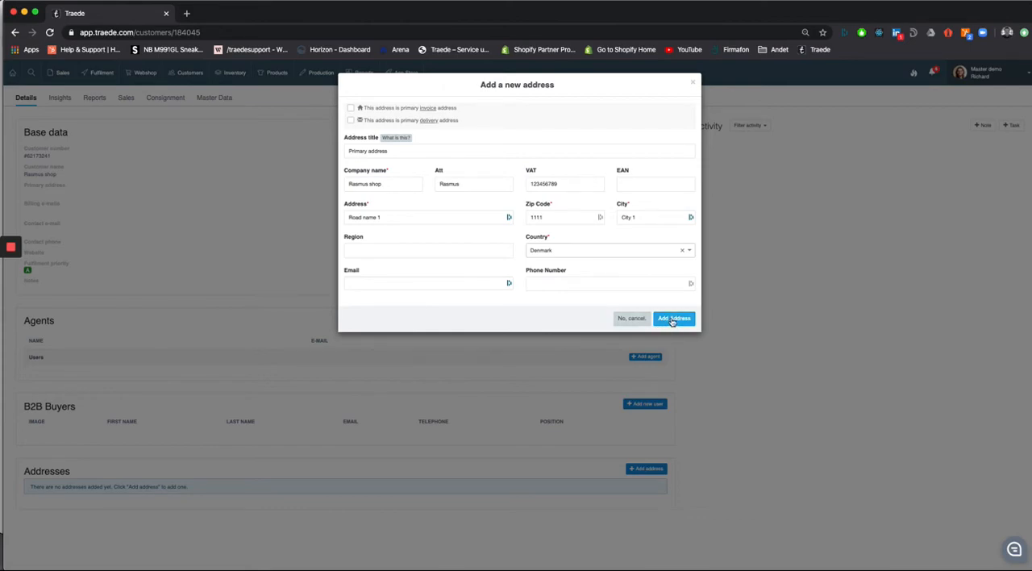
{"action": "left_click", "coordinate": [672, 320]}
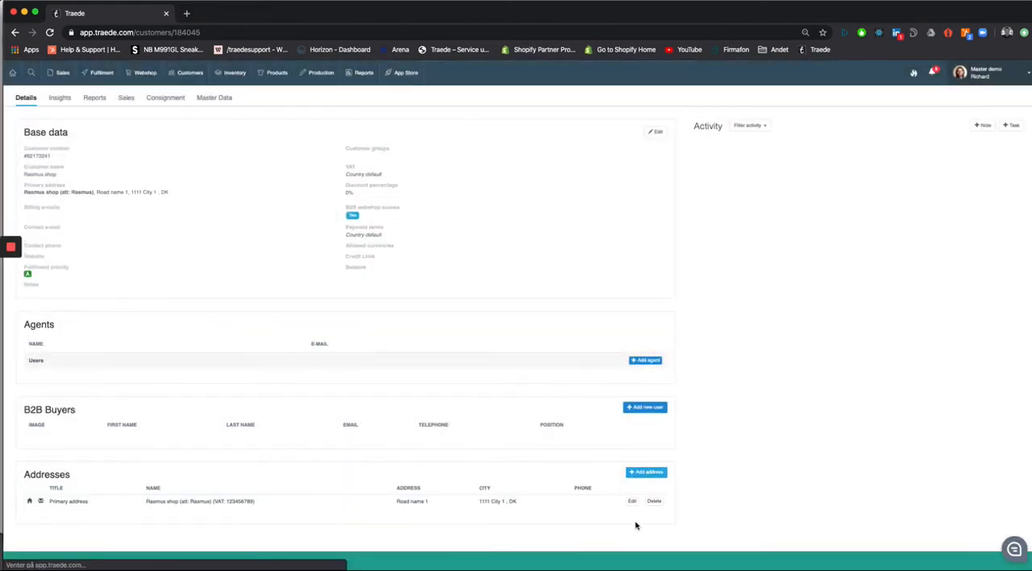
Step: Start a second address titled Delivery address, with company name Rasmus shop and the contact person's first name as attention
{"action": "left_click", "coordinate": [650, 474]}
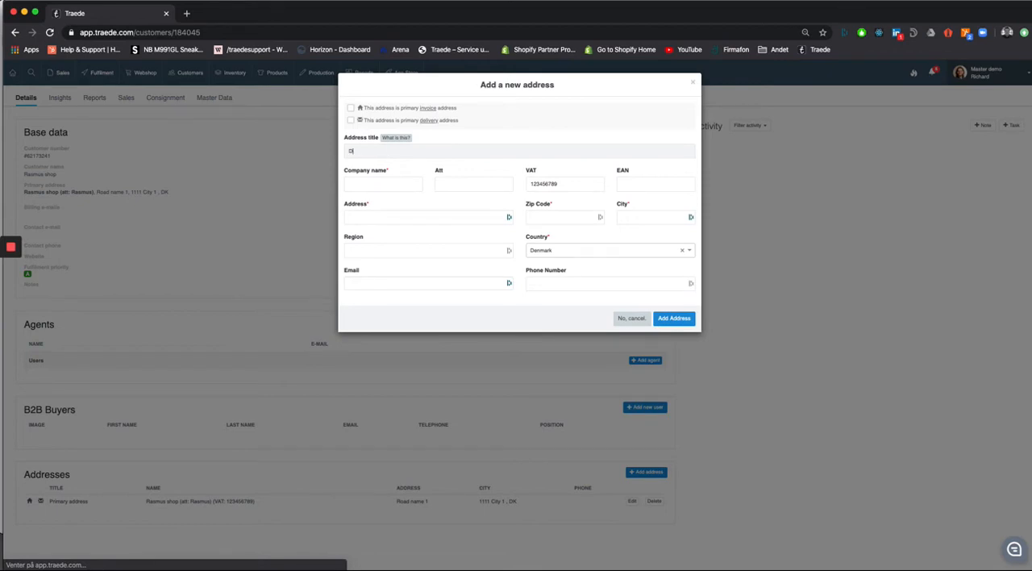
{"action": "type", "text": "Delivery address"}
{"action": "left_click", "coordinate": [380, 183]}
{"action": "type", "text": "Rasmus shop"}
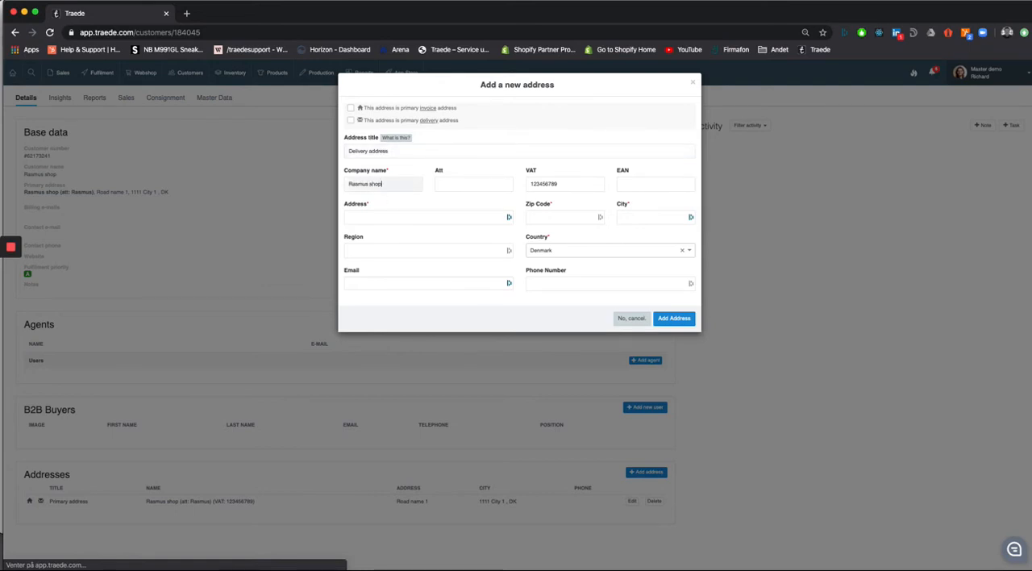
{"action": "key", "text": "Tab"}
{"action": "type", "text": "rasm"}
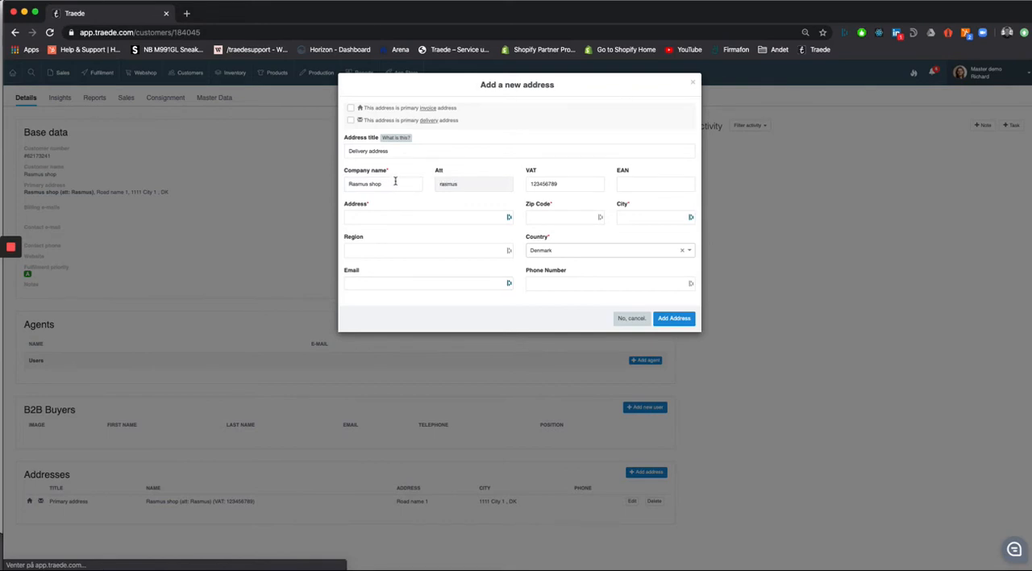
Step: Fill in the street address, zip code and city of the delivery address
{"action": "left_click", "coordinate": [421, 218]}
{"action": "type", "text": "Road name"}
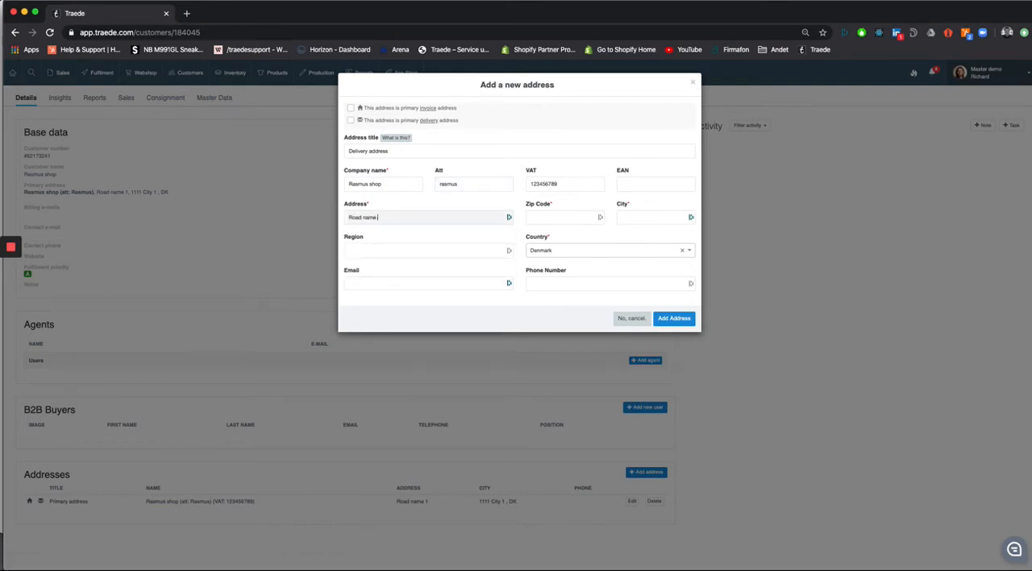
{"action": "type", "text": " 10"}
{"action": "key", "text": "Tab"}
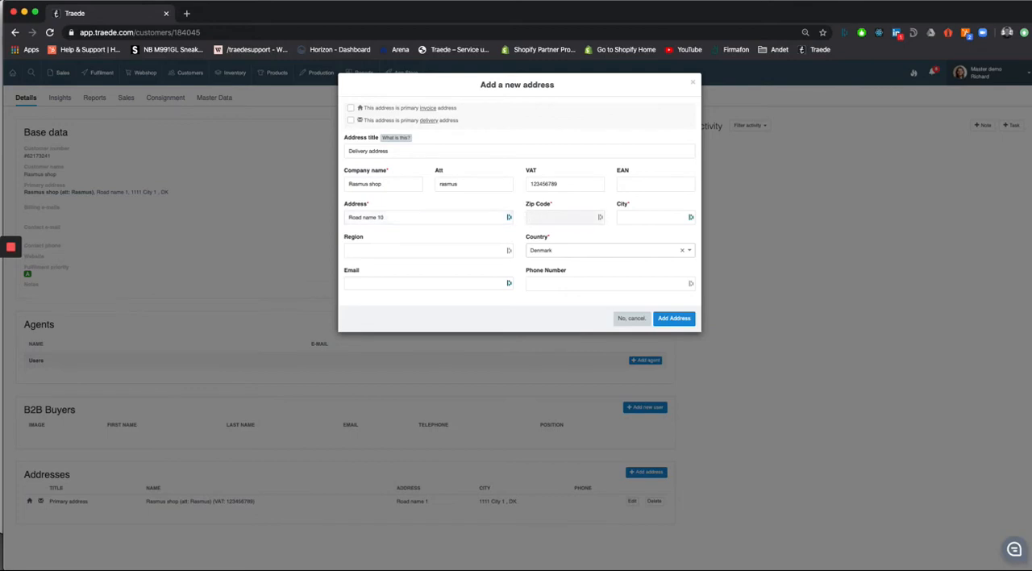
{"action": "type", "text": "2222"}
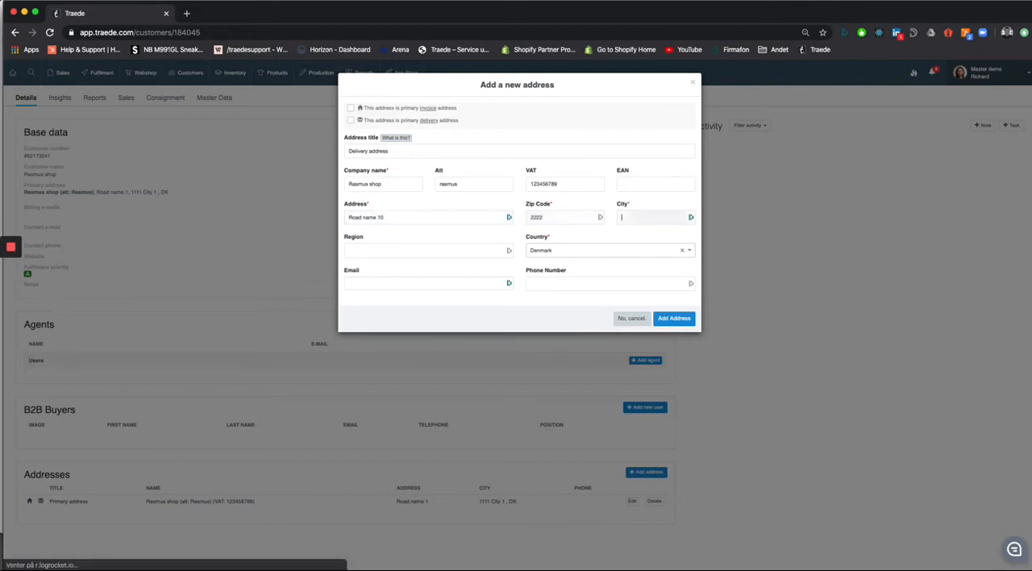
{"action": "key", "text": "Tab"}
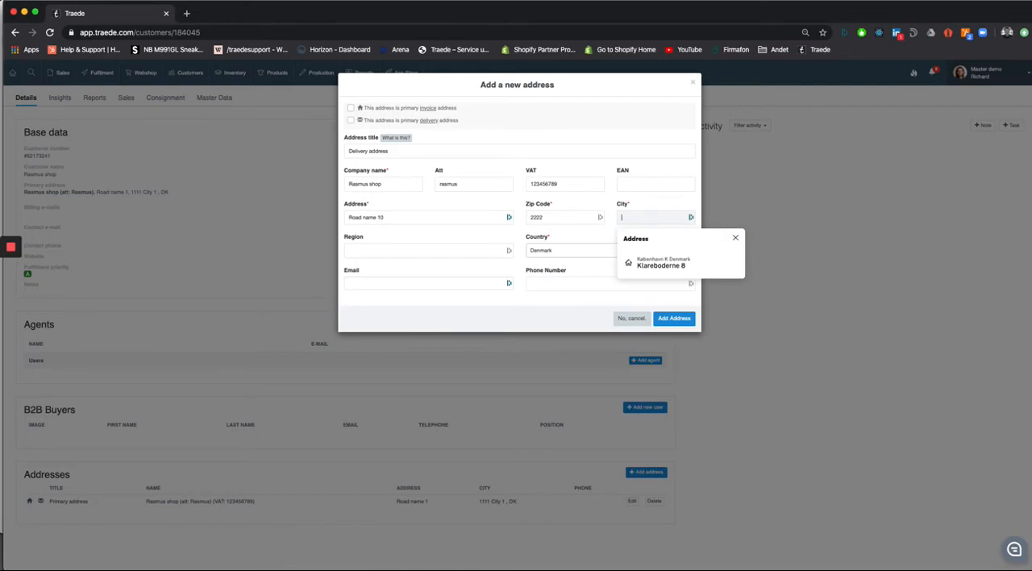
{"action": "type", "text": "Cit"}
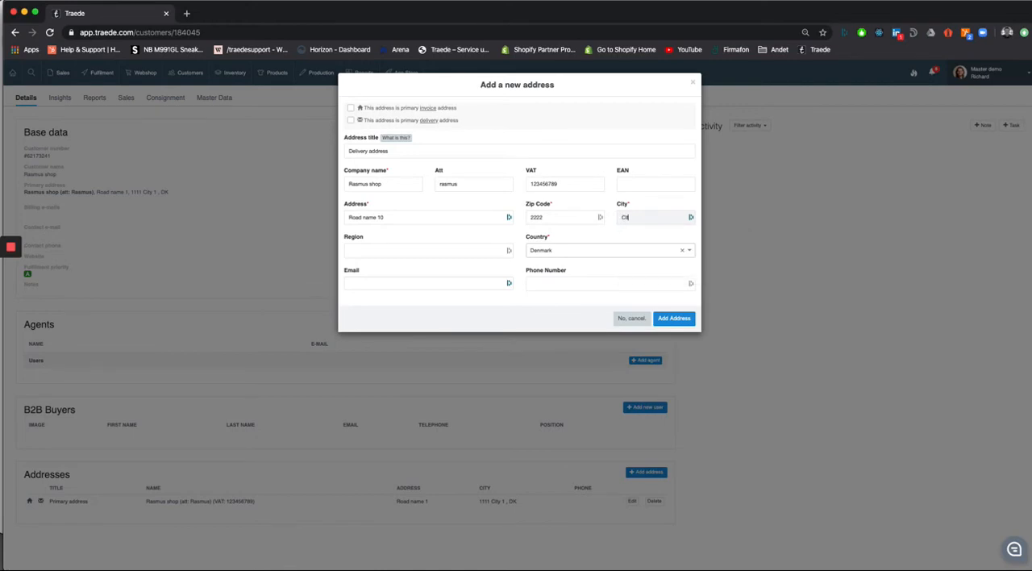
{"action": "type", "text": "y 10"}
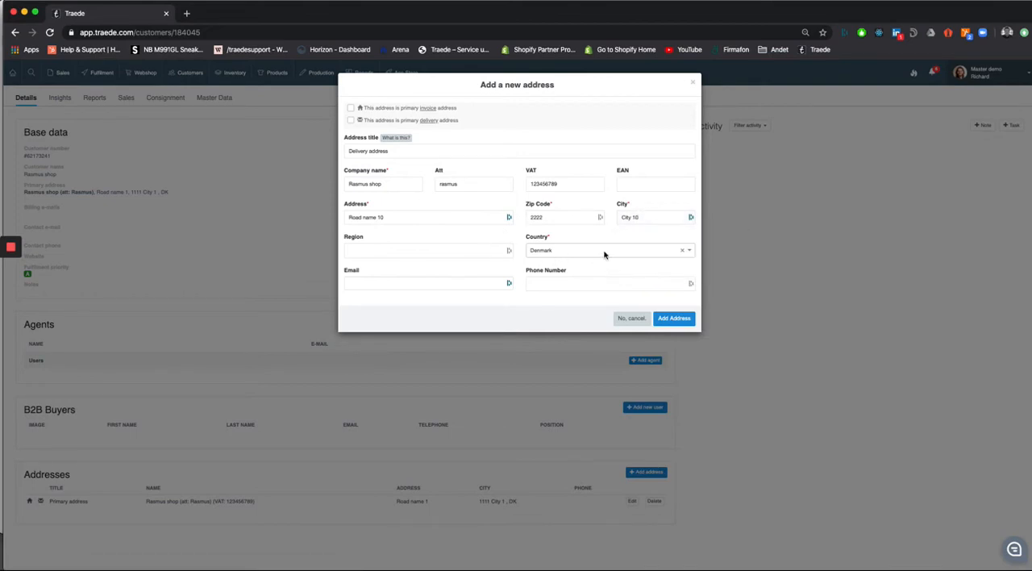
Step: Mark the new address as the primary delivery address and add it to the customer
{"action": "left_click", "coordinate": [435, 283]}
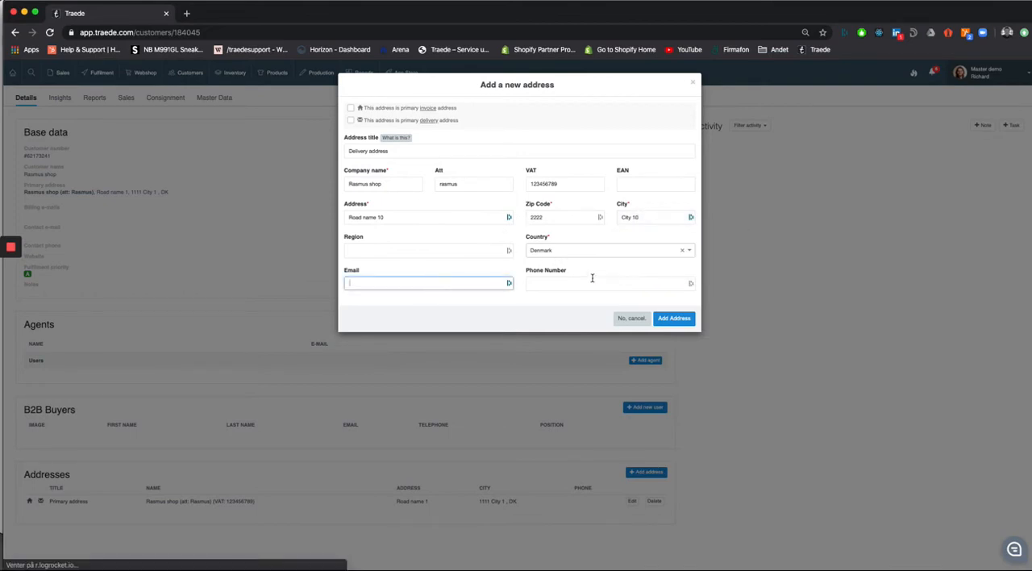
{"action": "left_click", "coordinate": [496, 275]}
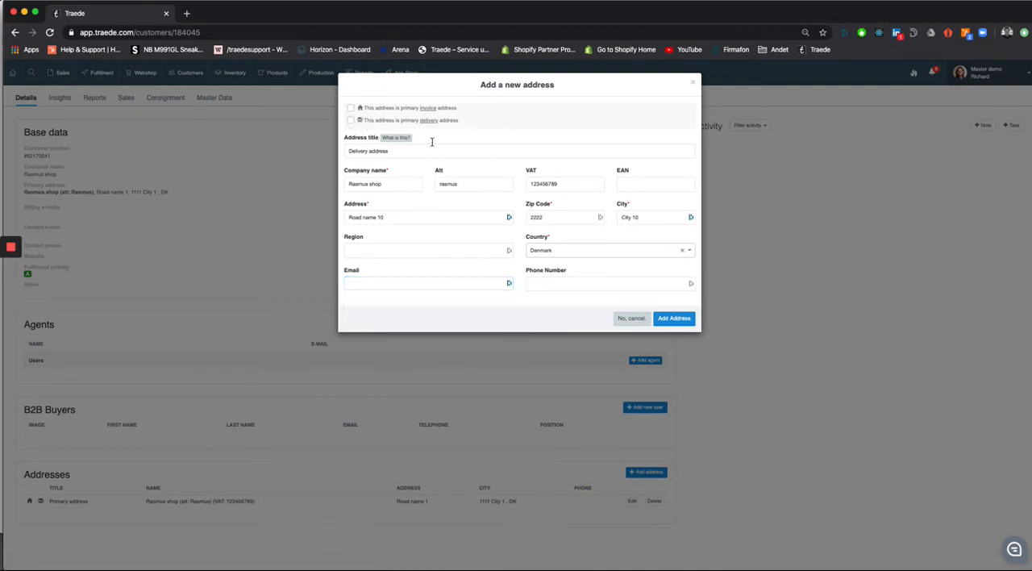
{"action": "left_click", "coordinate": [351, 121]}
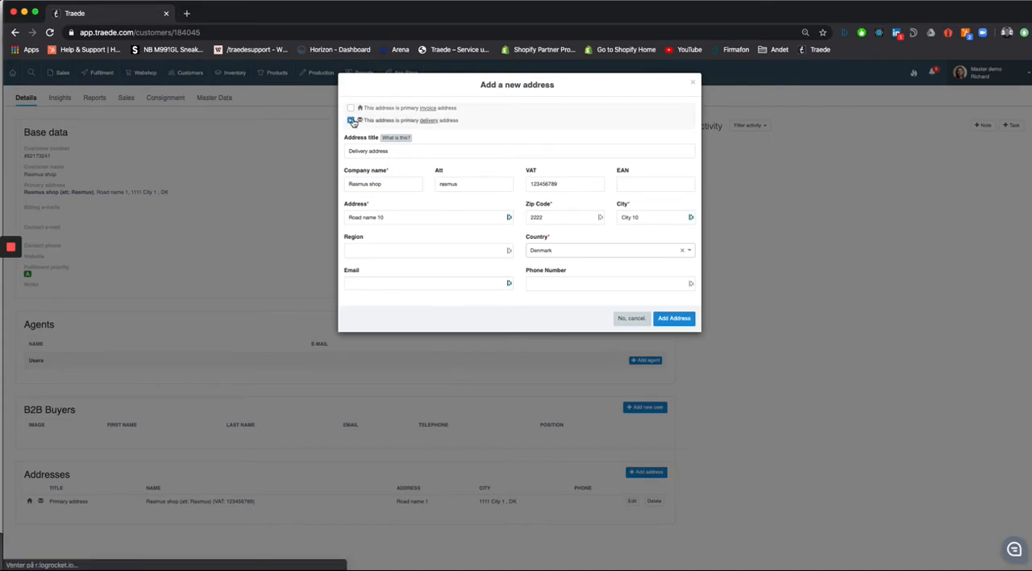
{"action": "left_click", "coordinate": [676, 319]}
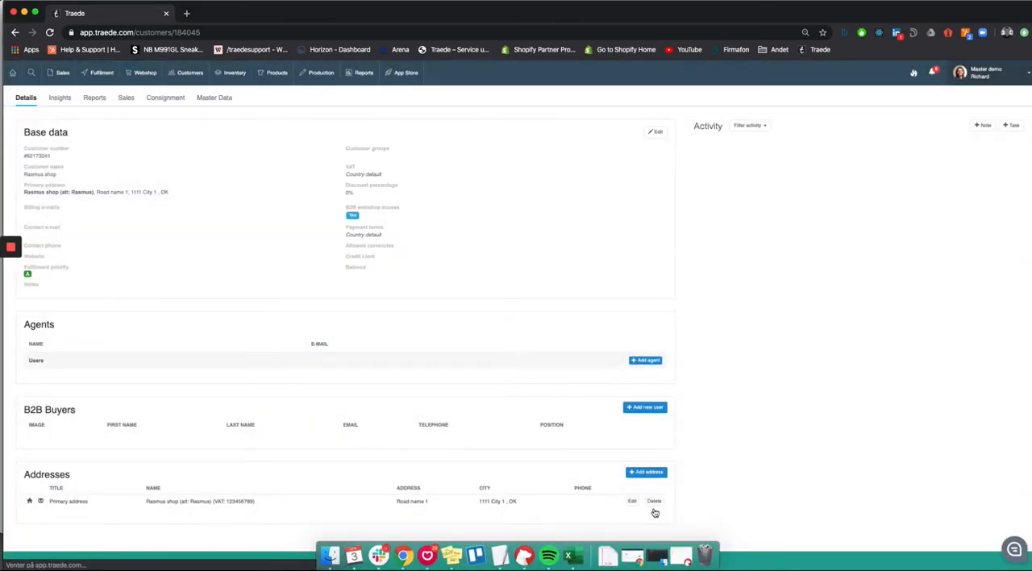
{"action": "scroll", "coordinate": [698, 489], "scroll_direction": "down", "scroll_amount": 1}
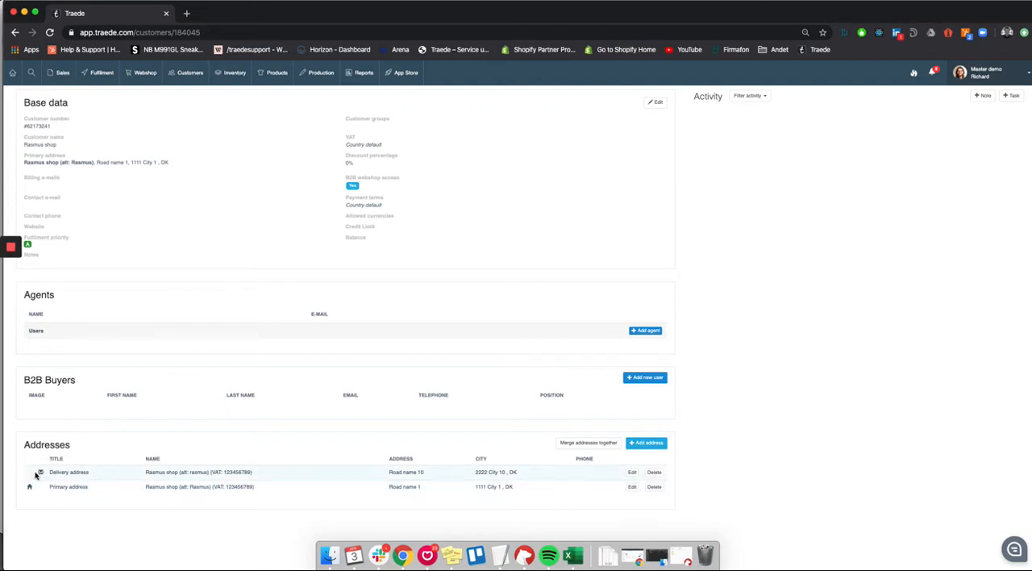
{"action": "mouse_move", "coordinate": [40, 473]}
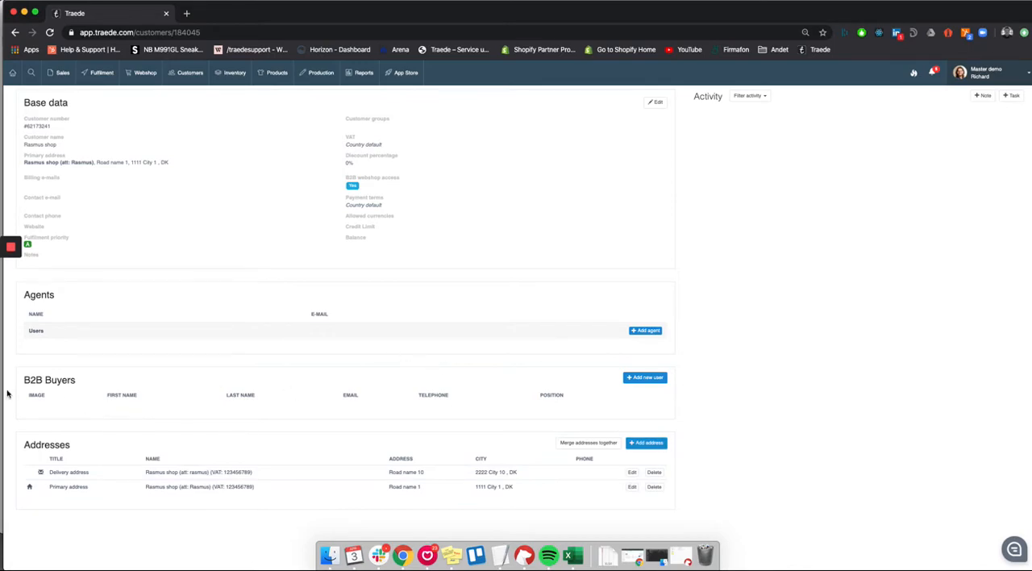
Step: Start adding a new B2B buyer to the customer and enter the buyer's first name
{"action": "left_click", "coordinate": [637, 377]}
{"action": "left_click", "coordinate": [395, 120]}
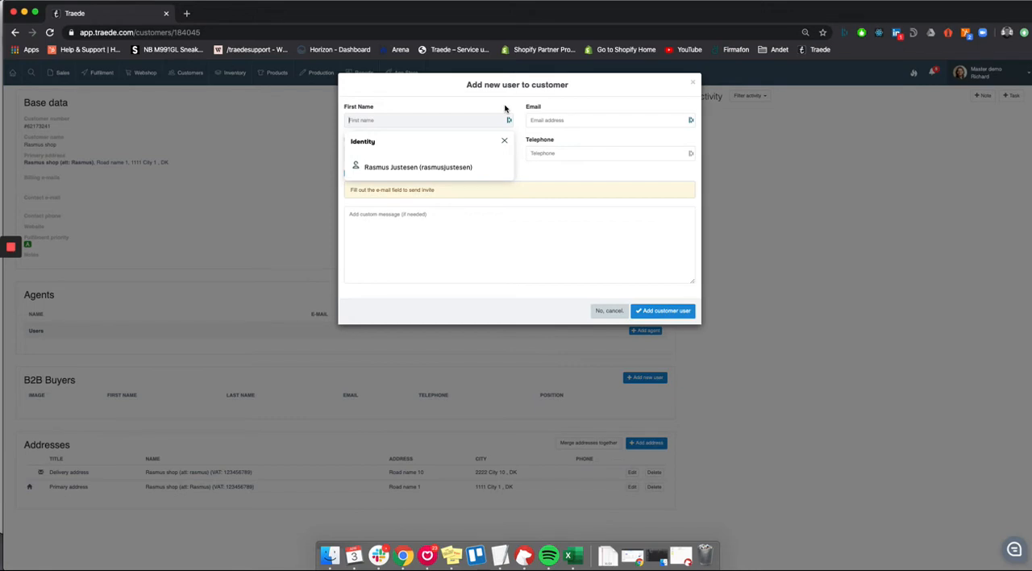
{"action": "type", "text": "rasmu"}
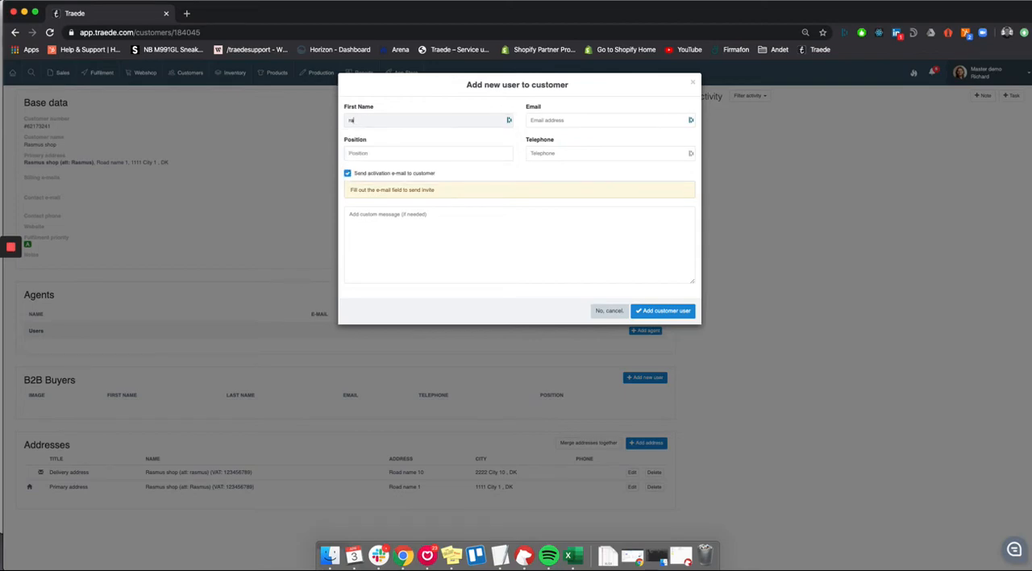
{"action": "key", "text": "BackSpace"}
{"action": "key", "text": "BackSpace"}
{"action": "type", "text": "Rasmus"}
{"action": "key", "text": "Tab"}
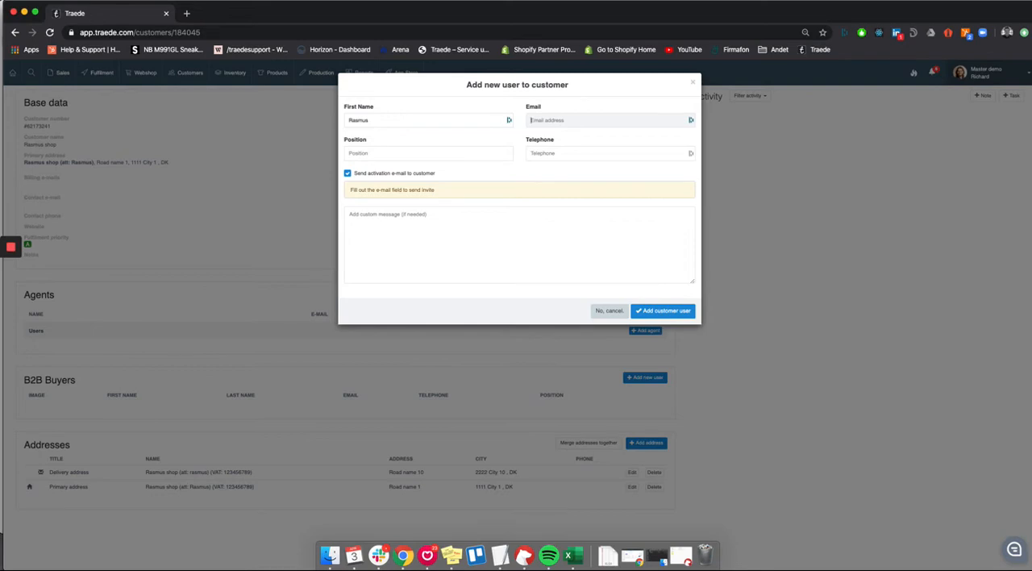
Step: Fill in the new buyer's e-mail address
{"action": "type", "text": "rasmus"}
{"action": "key", "text": "BackSpace"}
{"action": "key", "text": "BackSpace"}
{"action": "key", "text": "BackSpace"}
{"action": "type", "text": "mail.com"}
Step: Turn off the activation e-mail and add the buyer to the customer
{"action": "left_click", "coordinate": [415, 157]}
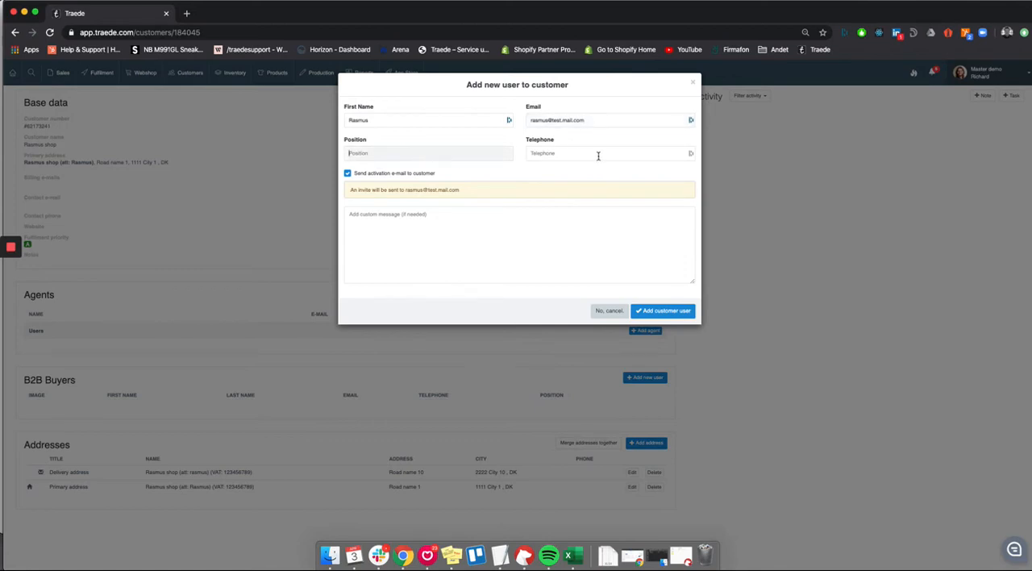
{"action": "left_click", "coordinate": [348, 173]}
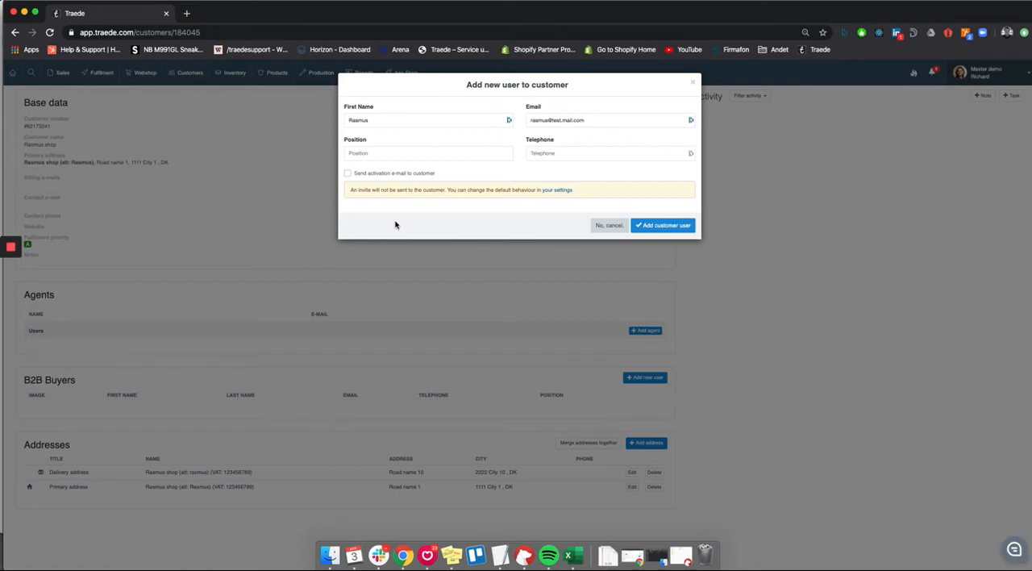
{"action": "left_click", "coordinate": [670, 230]}
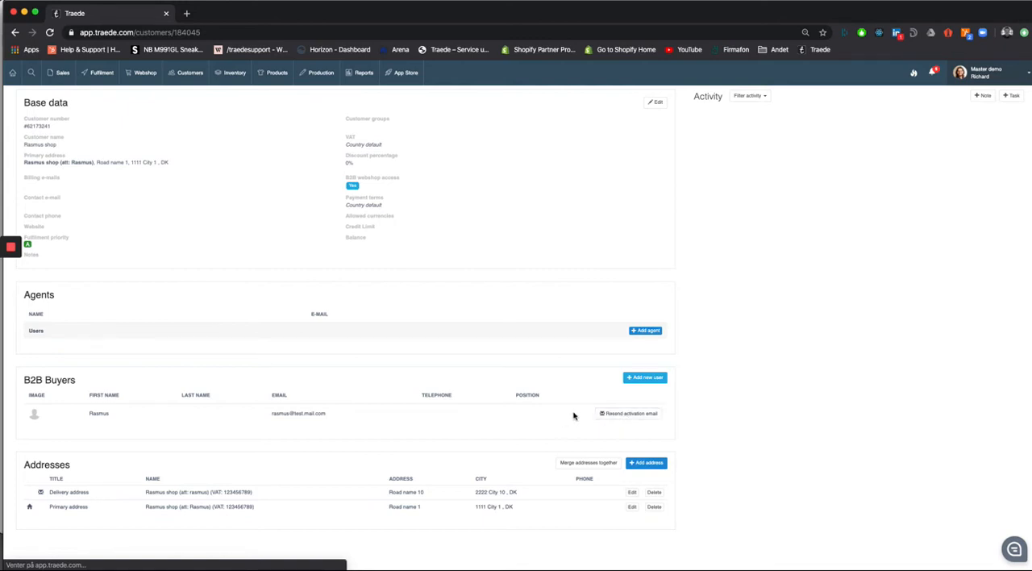
Step: Open the customer's master data and review the primary contact e-mail, contact phone and website fields
{"action": "scroll", "coordinate": [557, 370], "scroll_direction": "up", "scroll_amount": 3}
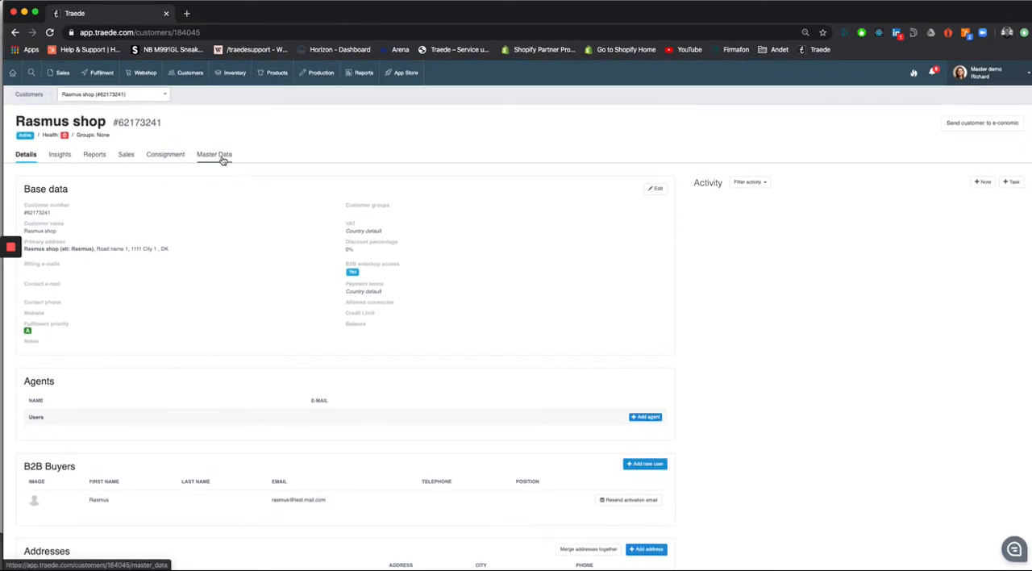
{"action": "left_click", "coordinate": [220, 160]}
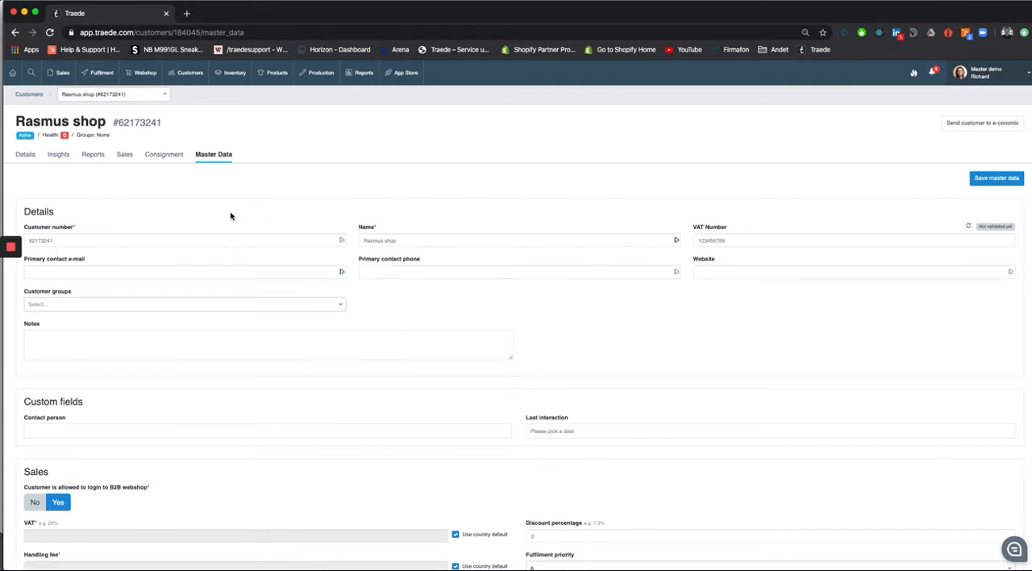
{"action": "left_click", "coordinate": [42, 274]}
{"action": "left_click", "coordinate": [478, 278]}
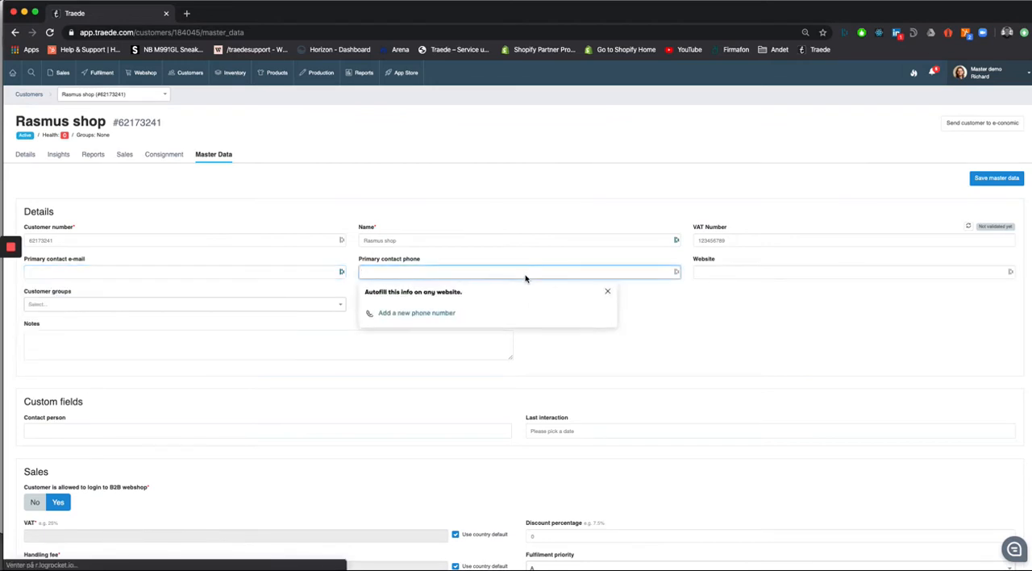
{"action": "left_click", "coordinate": [737, 277]}
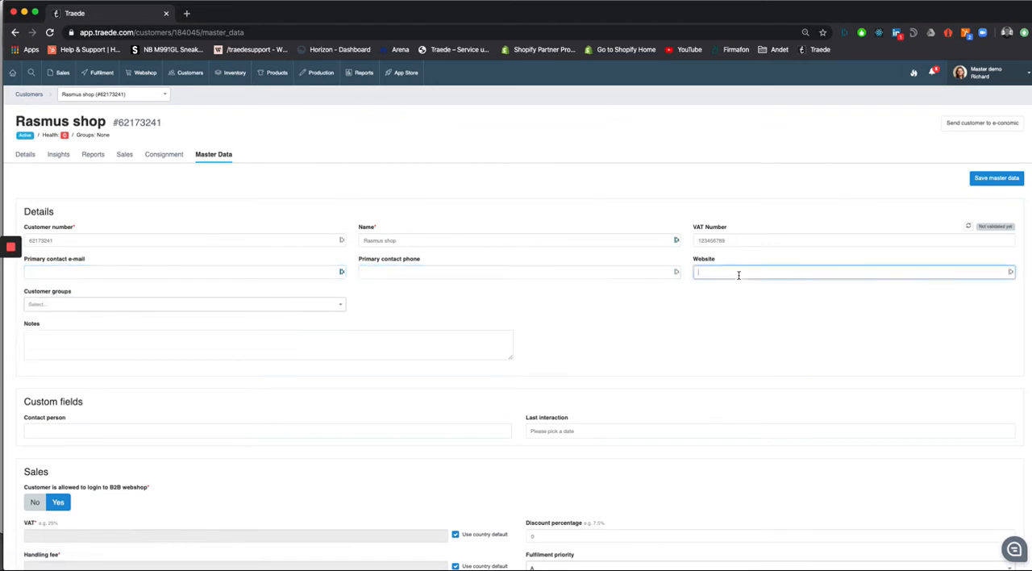
{"action": "left_click", "coordinate": [499, 323]}
Step: Look through the available customer groups and the notes field in the customer's master data
{"action": "mouse_move", "coordinate": [192, 85]}
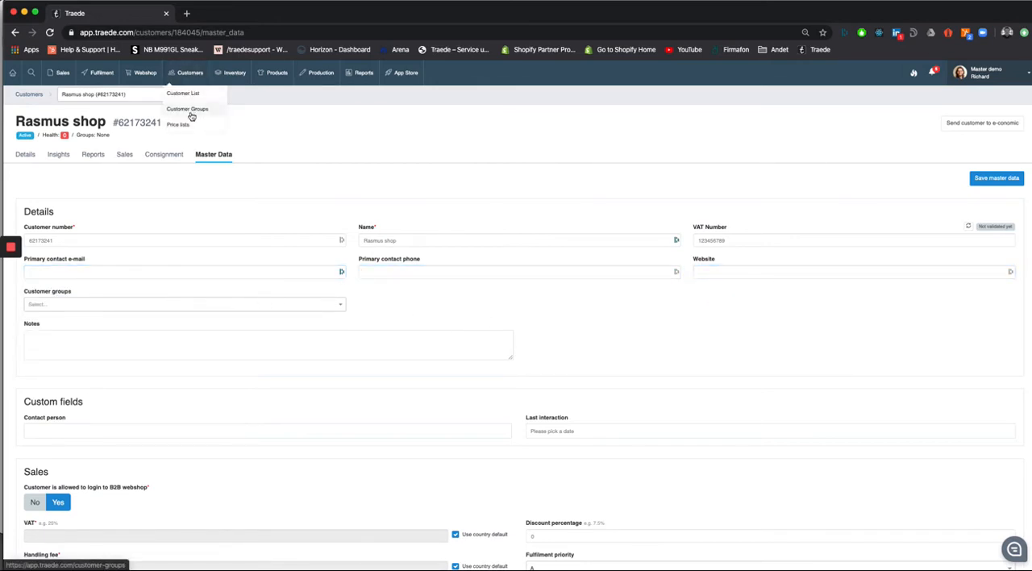
{"action": "left_click", "coordinate": [308, 312]}
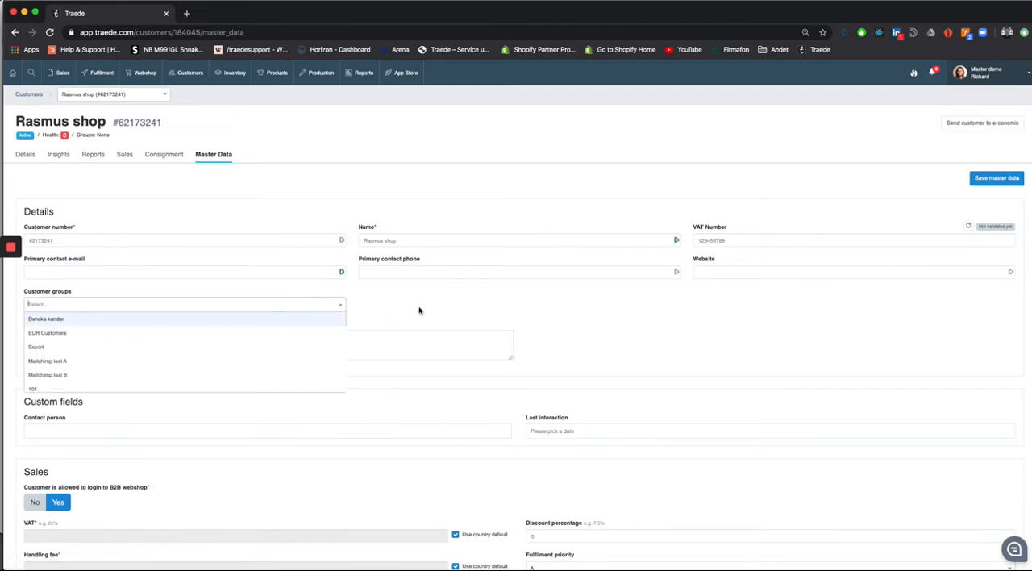
{"action": "left_click", "coordinate": [422, 313]}
{"action": "left_click", "coordinate": [270, 355]}
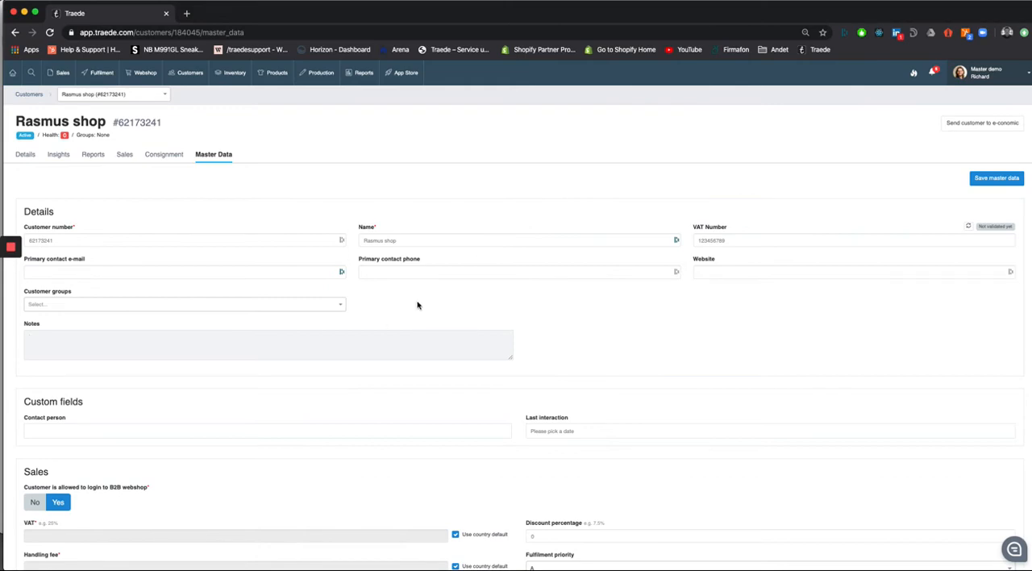
Step: Set the customer's permission to log in to the B2B webshop to No
{"action": "scroll", "coordinate": [417, 304], "scroll_direction": "down", "scroll_amount": 3}
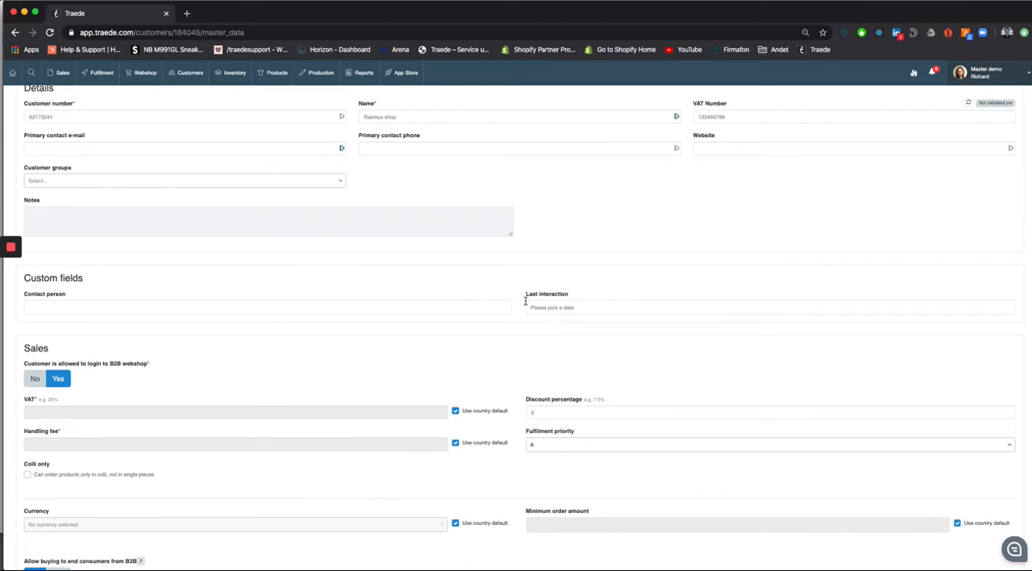
{"action": "left_click", "coordinate": [979, 72]}
{"action": "scroll", "coordinate": [166, 387], "scroll_direction": "down", "scroll_amount": 3}
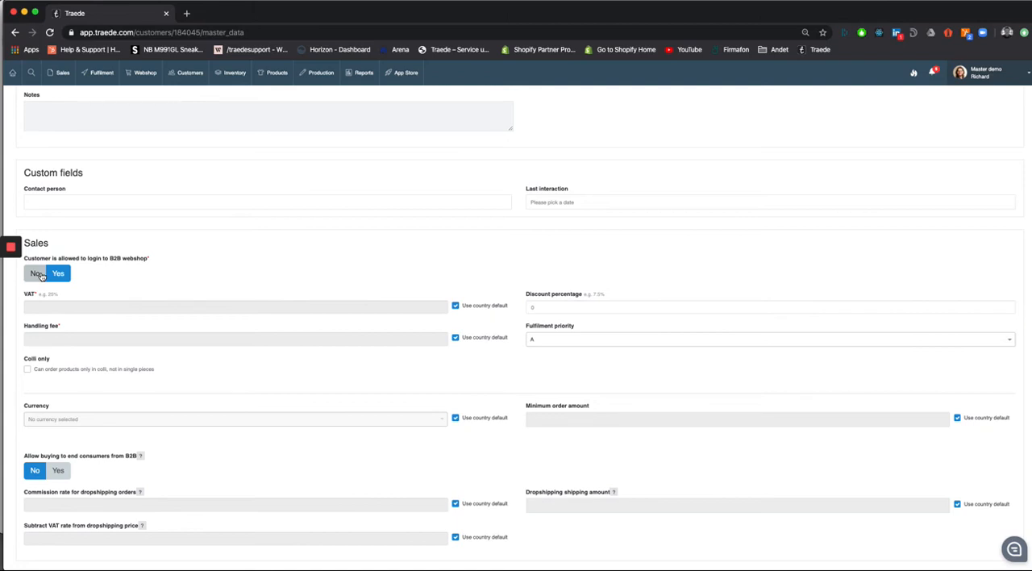
{"action": "left_click", "coordinate": [37, 274]}
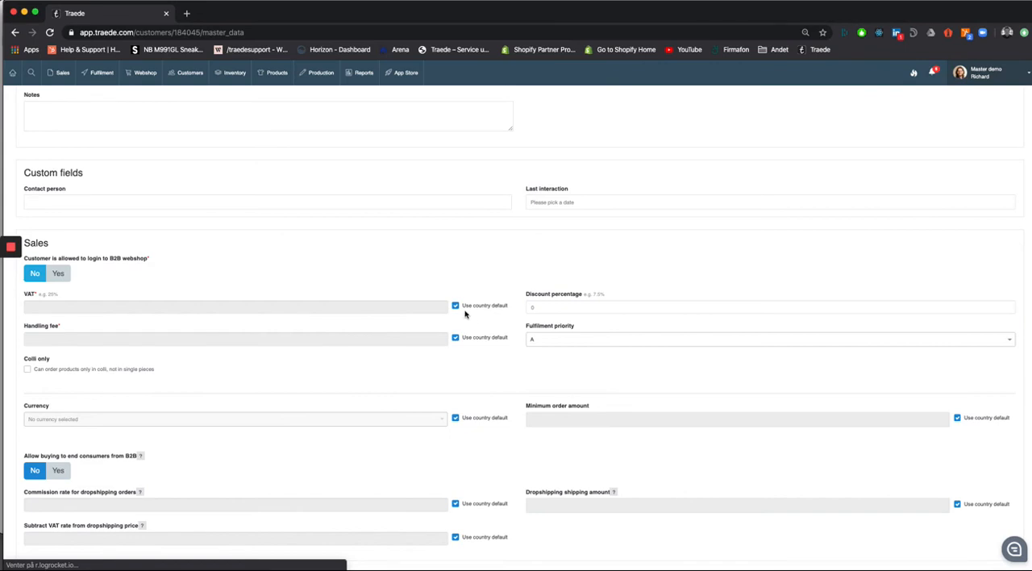
Step: Review the sales and billing settings, and turn off the country default for the customer's handling fee
{"action": "mouse_move", "coordinate": [997, 74]}
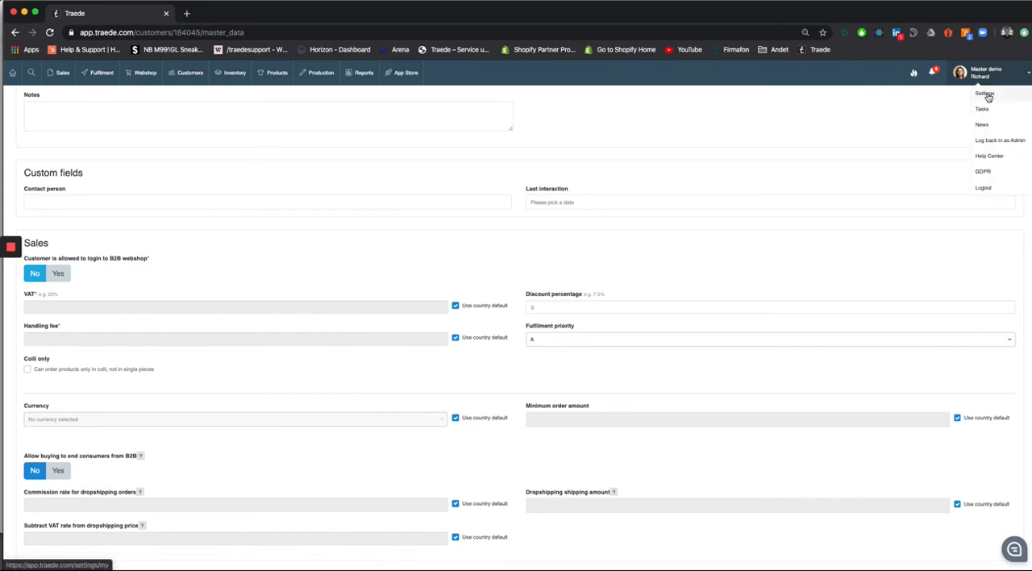
{"action": "left_click", "coordinate": [988, 97]}
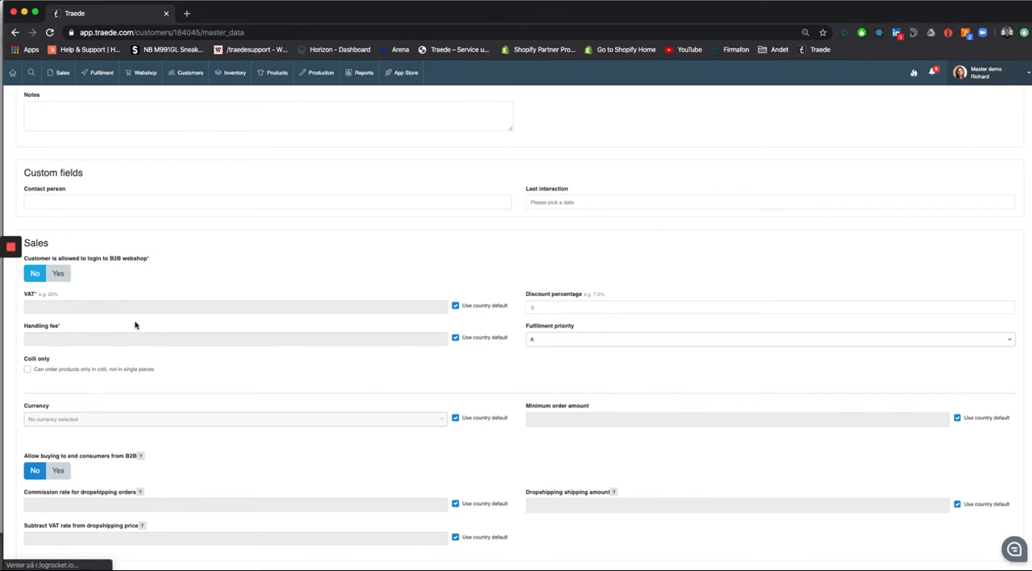
{"action": "scroll", "coordinate": [425, 395], "scroll_direction": "down", "scroll_amount": 1}
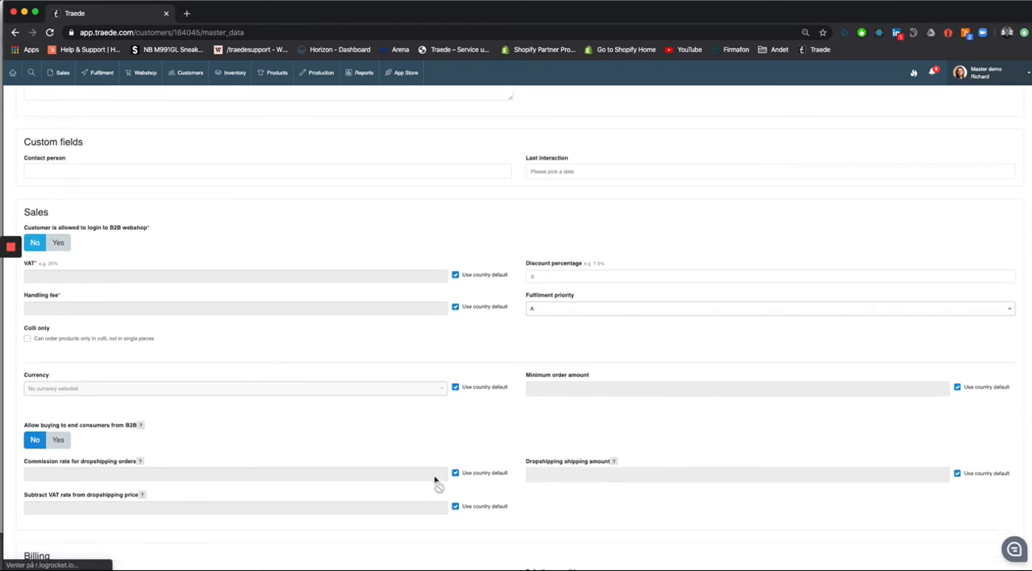
{"action": "scroll", "coordinate": [433, 479], "scroll_direction": "down", "scroll_amount": 6}
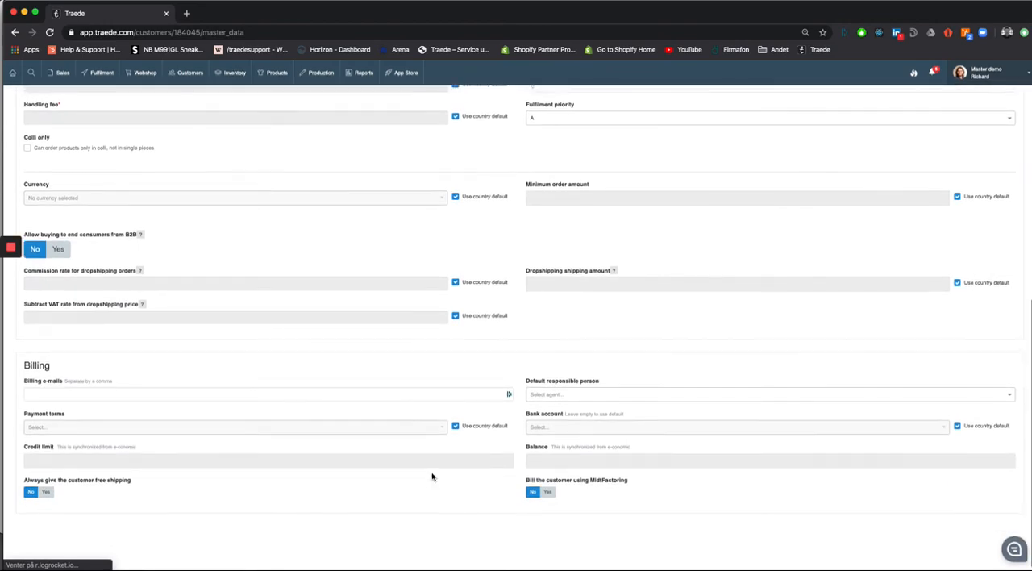
{"action": "scroll", "coordinate": [431, 476], "scroll_direction": "up", "scroll_amount": 1}
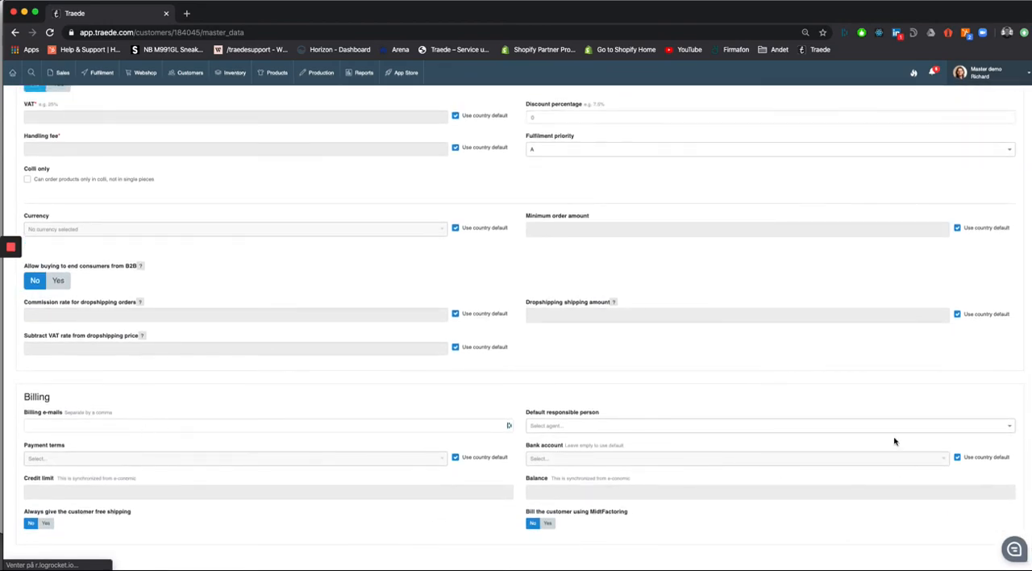
{"action": "scroll", "coordinate": [794, 455], "scroll_direction": "up", "scroll_amount": 3}
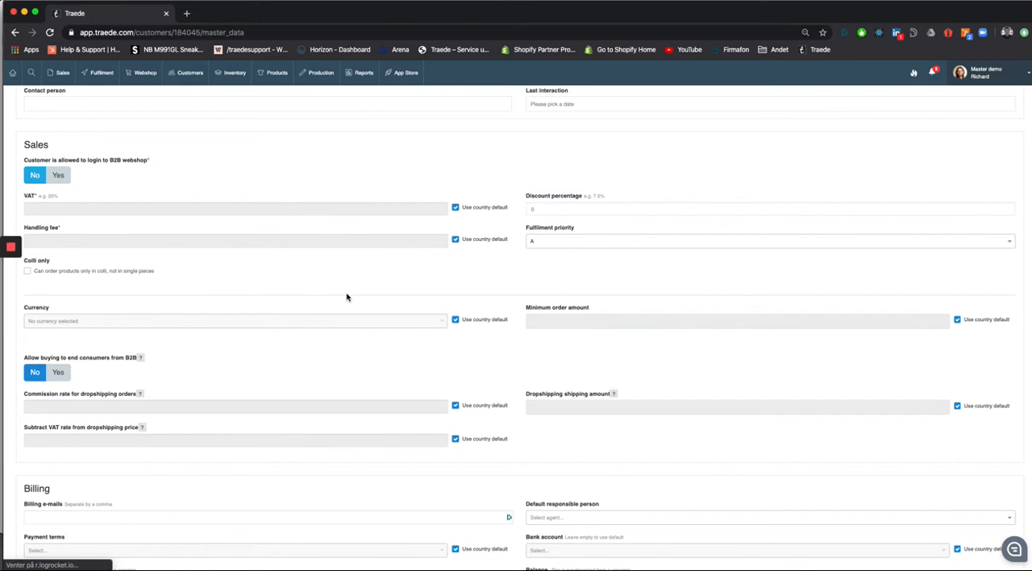
{"action": "left_click", "coordinate": [455, 242]}
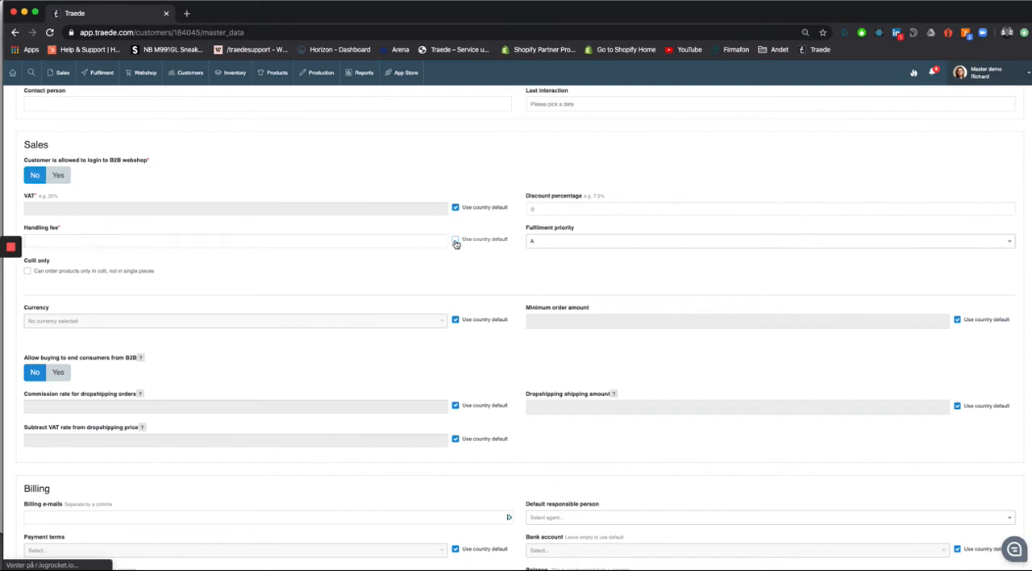
Step: Turn the country default for the customer's handling fee back on and review the remaining sales settings
{"action": "left_click", "coordinate": [456, 242]}
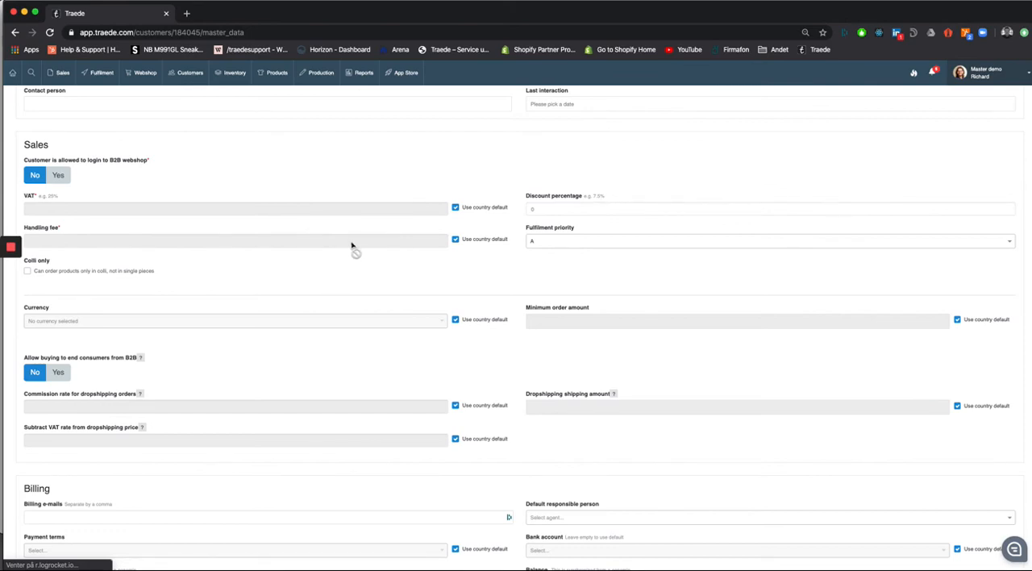
{"action": "scroll", "coordinate": [351, 246], "scroll_direction": "down", "scroll_amount": 3}
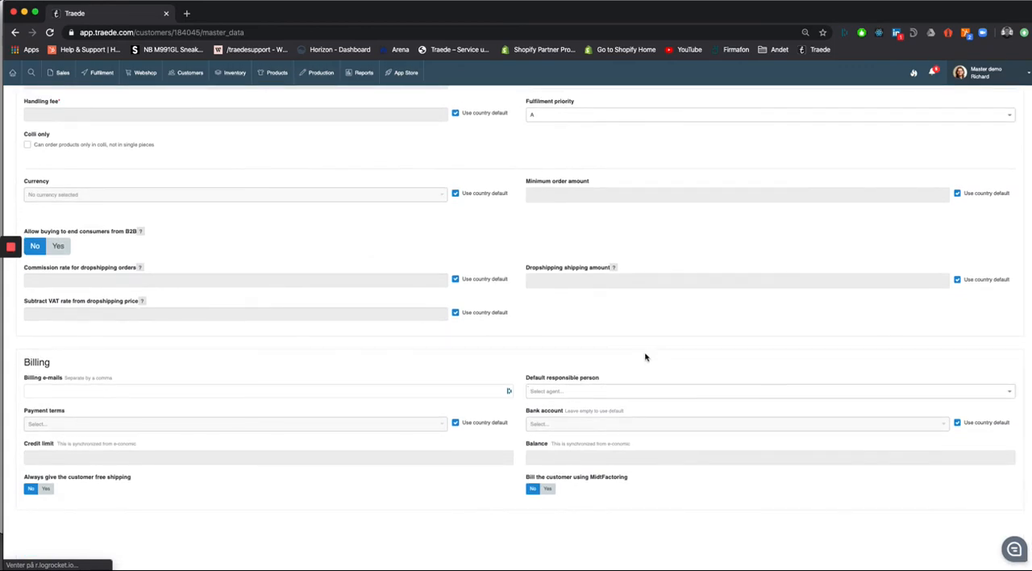
{"action": "scroll", "coordinate": [645, 357], "scroll_direction": "up", "scroll_amount": 4}
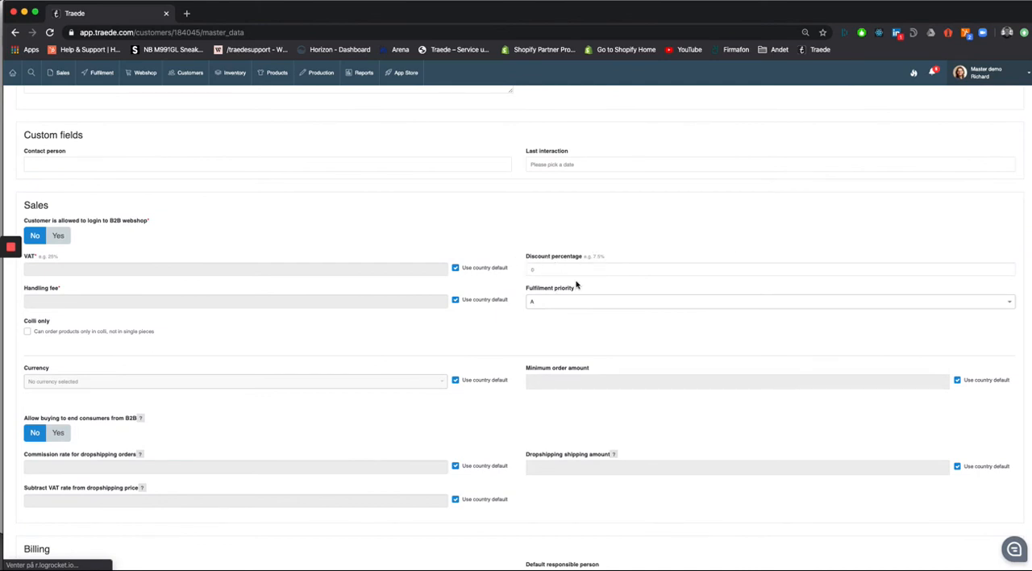
{"action": "scroll", "coordinate": [576, 285], "scroll_direction": "down", "scroll_amount": 1}
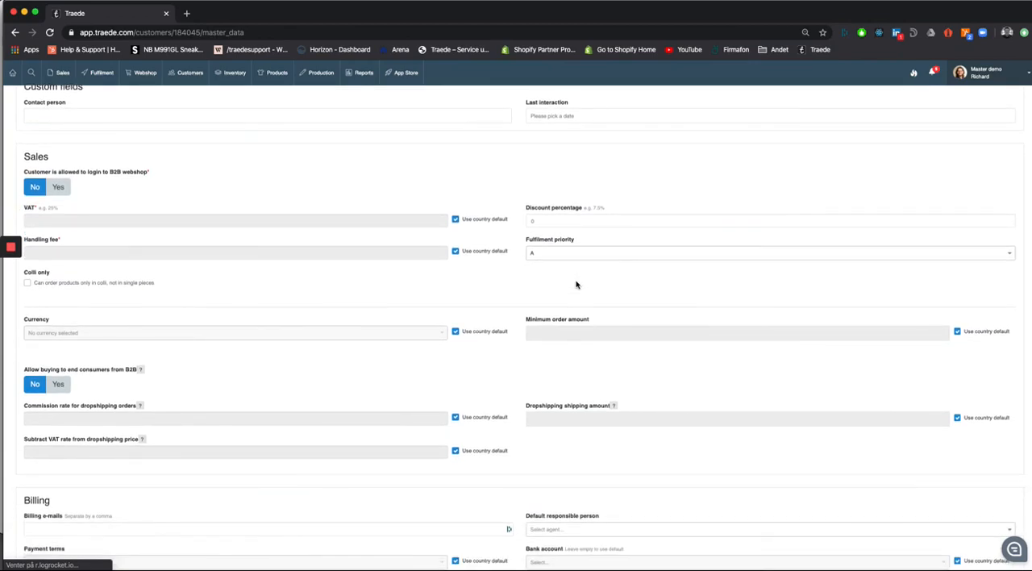
{"action": "scroll", "coordinate": [590, 382], "scroll_direction": "down", "scroll_amount": 1}
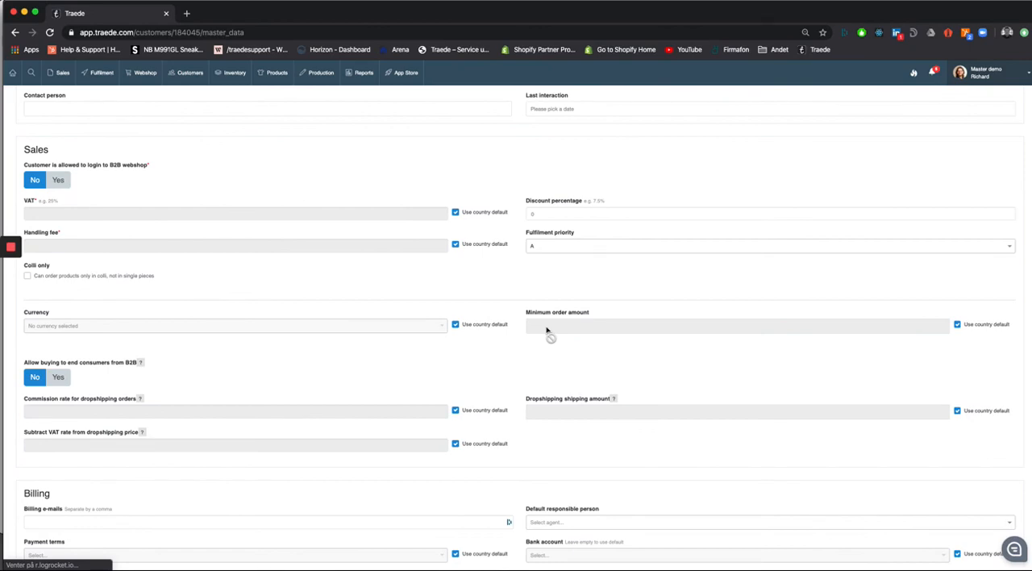
Step: Review the customer's billing section, including the billing e-mails field
{"action": "scroll", "coordinate": [546, 330], "scroll_direction": "down", "scroll_amount": 5}
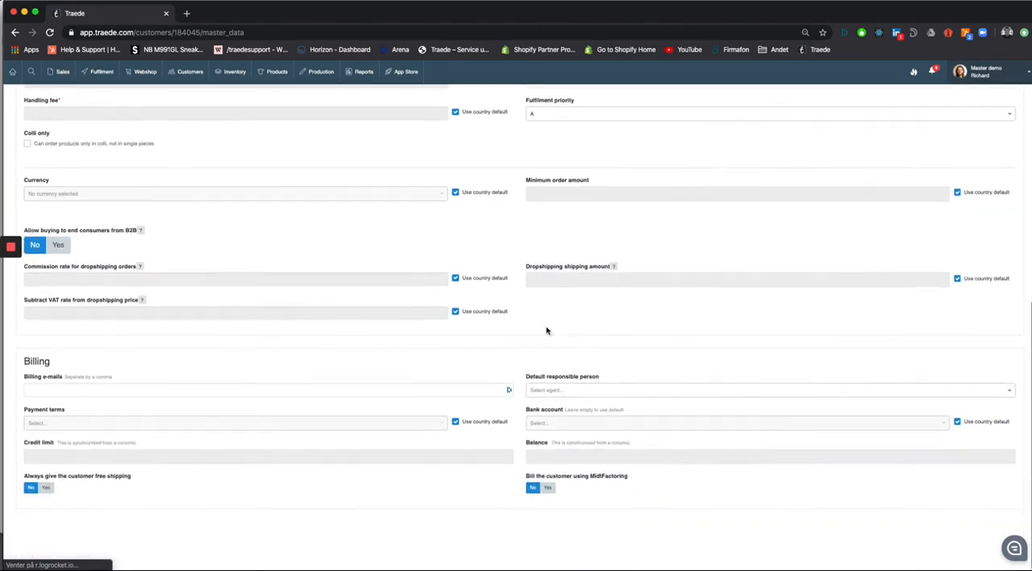
{"action": "left_click", "coordinate": [117, 394]}
{"action": "left_click", "coordinate": [165, 375]}
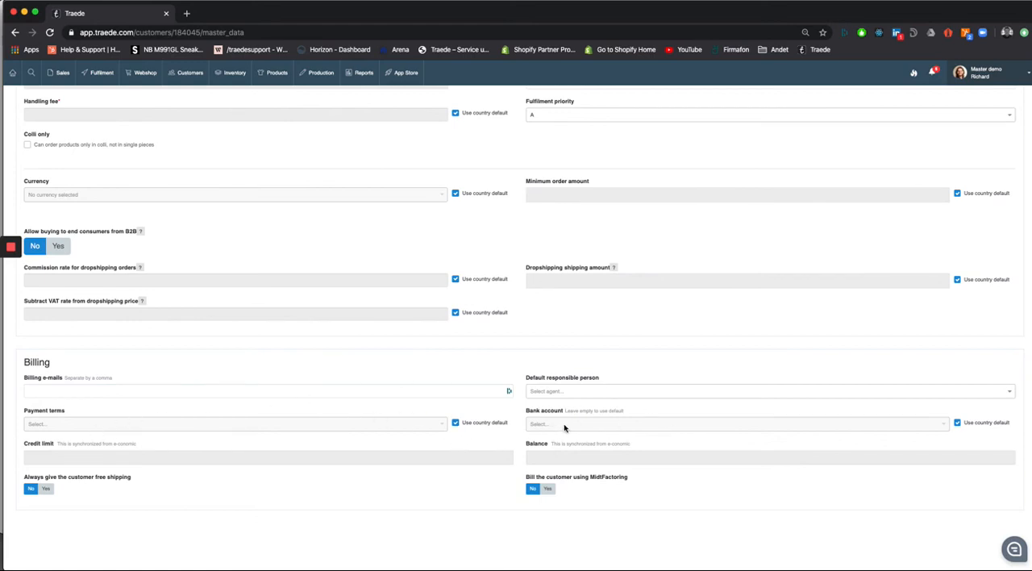
Step: Look through the payment terms available without the country default, and turn the default for payment terms back on
{"action": "left_click", "coordinate": [436, 424]}
{"action": "scroll", "coordinate": [393, 469], "scroll_direction": "down", "scroll_amount": 5}
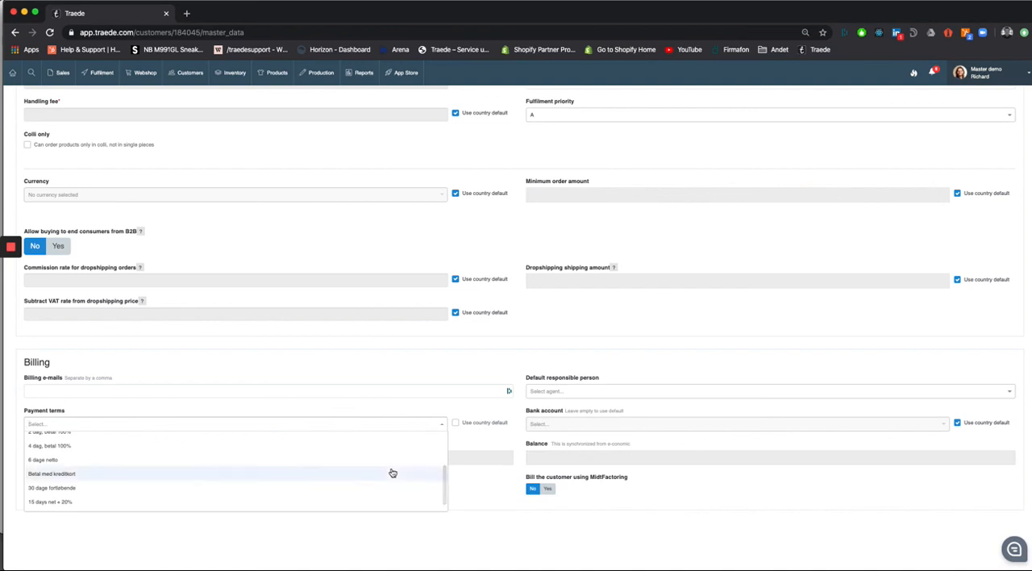
{"action": "scroll", "coordinate": [392, 471], "scroll_direction": "up", "scroll_amount": 5}
{"action": "scroll", "coordinate": [229, 451], "scroll_direction": "up", "scroll_amount": 2}
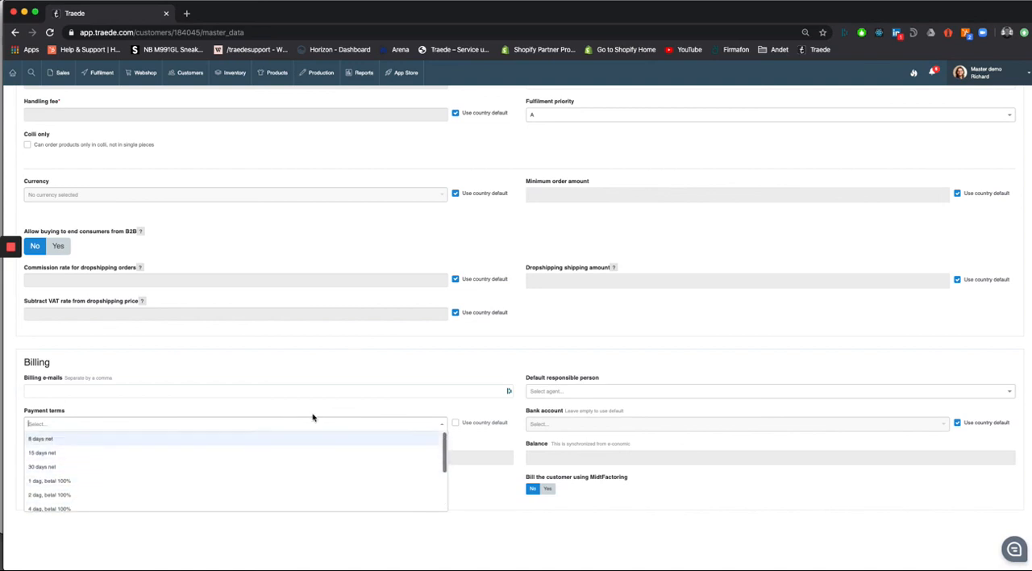
{"action": "left_click", "coordinate": [455, 423]}
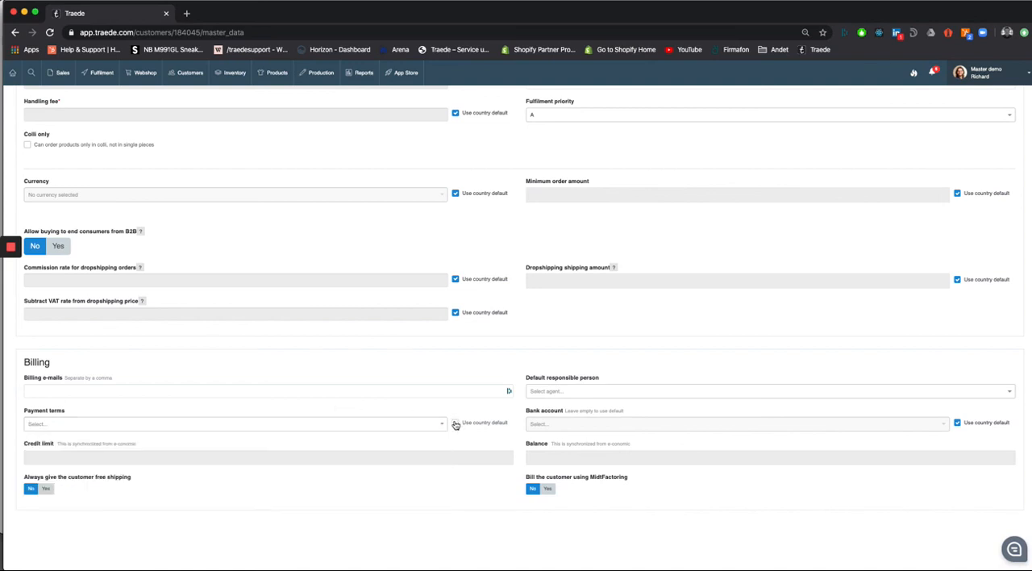
Step: Look through the bank accounts available without the country default, and turn the default for the bank account back on
{"action": "left_click", "coordinate": [957, 422]}
{"action": "left_click", "coordinate": [923, 425]}
{"action": "scroll", "coordinate": [892, 468], "scroll_direction": "down", "scroll_amount": 1}
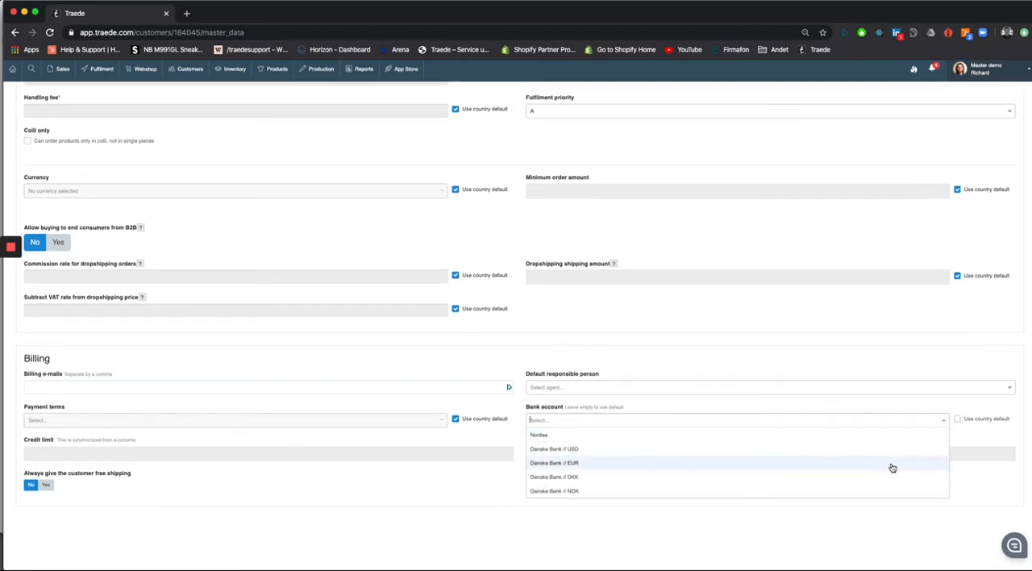
{"action": "scroll", "coordinate": [873, 453], "scroll_direction": "up", "scroll_amount": 1}
{"action": "left_click", "coordinate": [958, 423]}
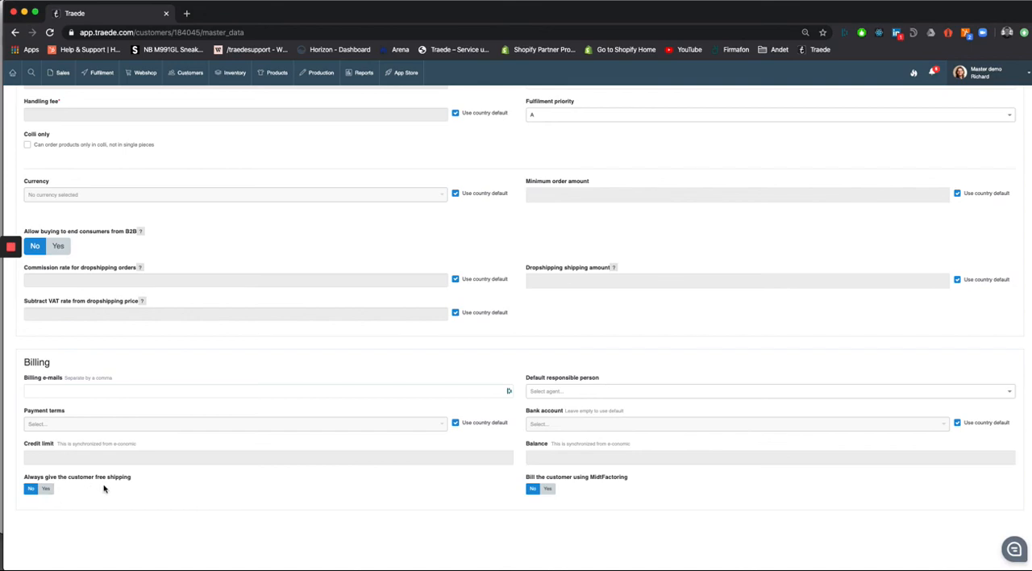
Step: Check the customer's sales and billing settings once more and save the master data
{"action": "scroll", "coordinate": [103, 488], "scroll_direction": "up", "scroll_amount": 5}
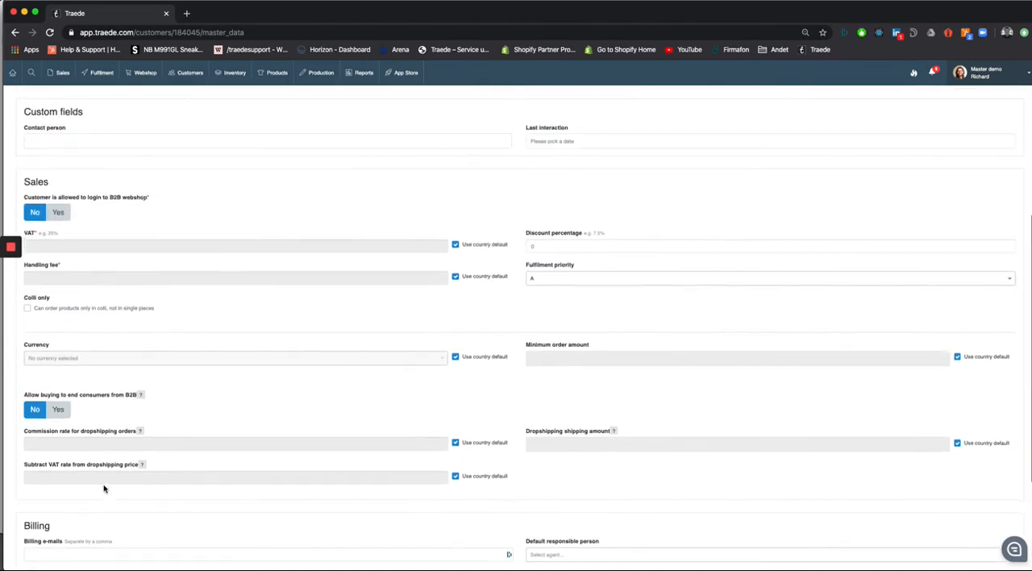
{"action": "scroll", "coordinate": [103, 488], "scroll_direction": "down", "scroll_amount": 3}
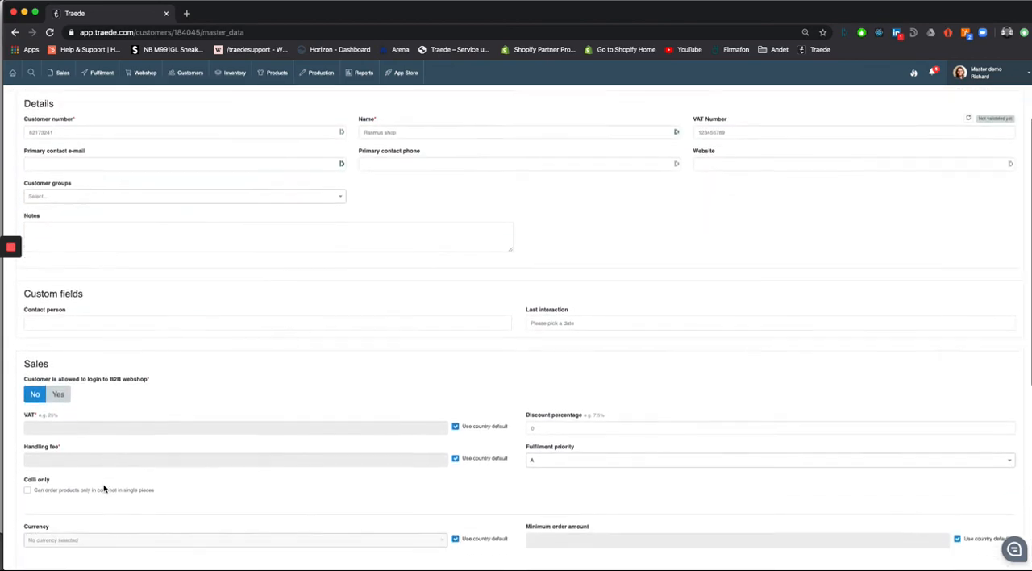
{"action": "scroll", "coordinate": [104, 487], "scroll_direction": "down", "scroll_amount": 5}
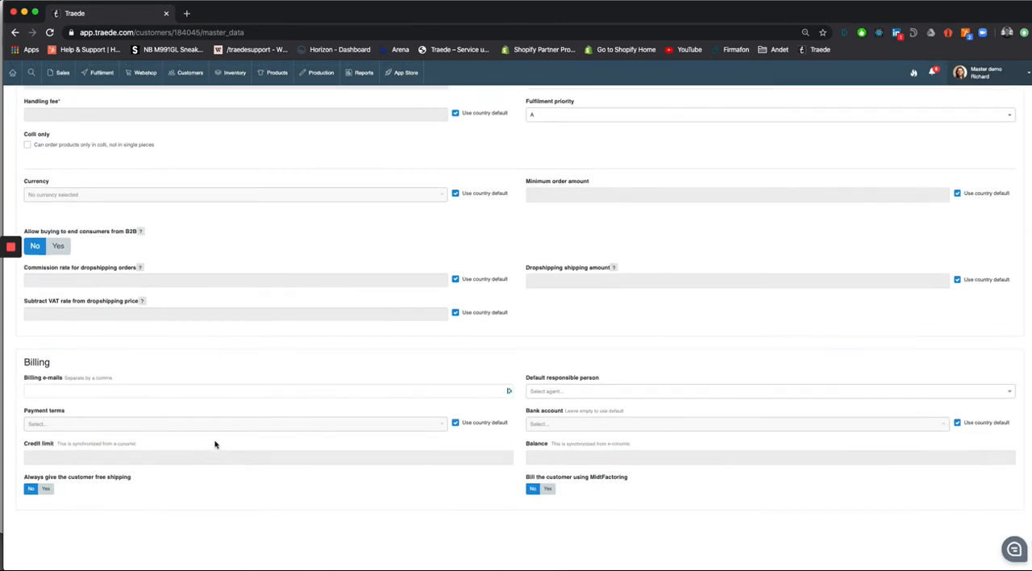
{"action": "scroll", "coordinate": [296, 371], "scroll_direction": "up", "scroll_amount": 10}
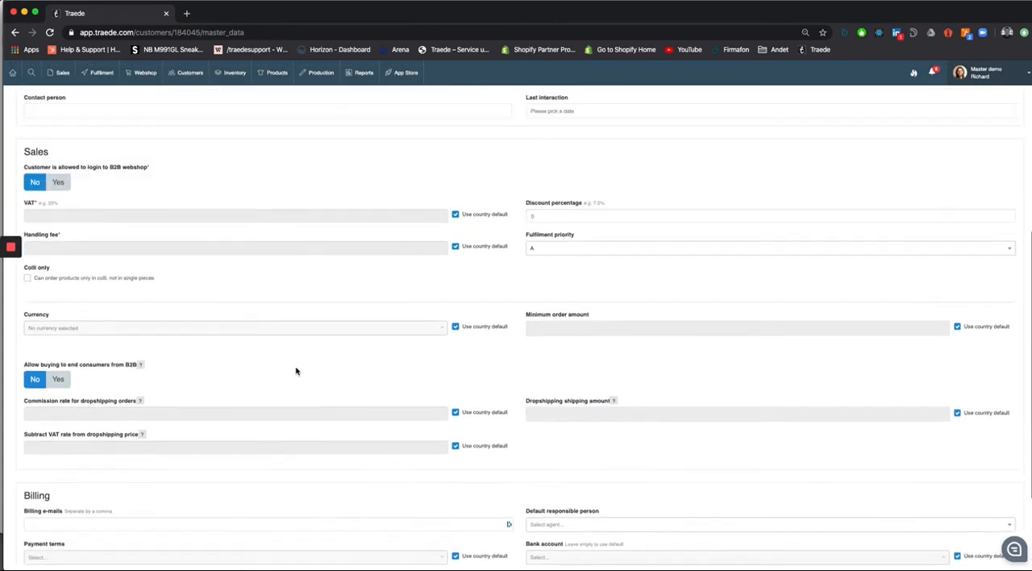
{"action": "scroll", "coordinate": [296, 371], "scroll_direction": "up", "scroll_amount": 2}
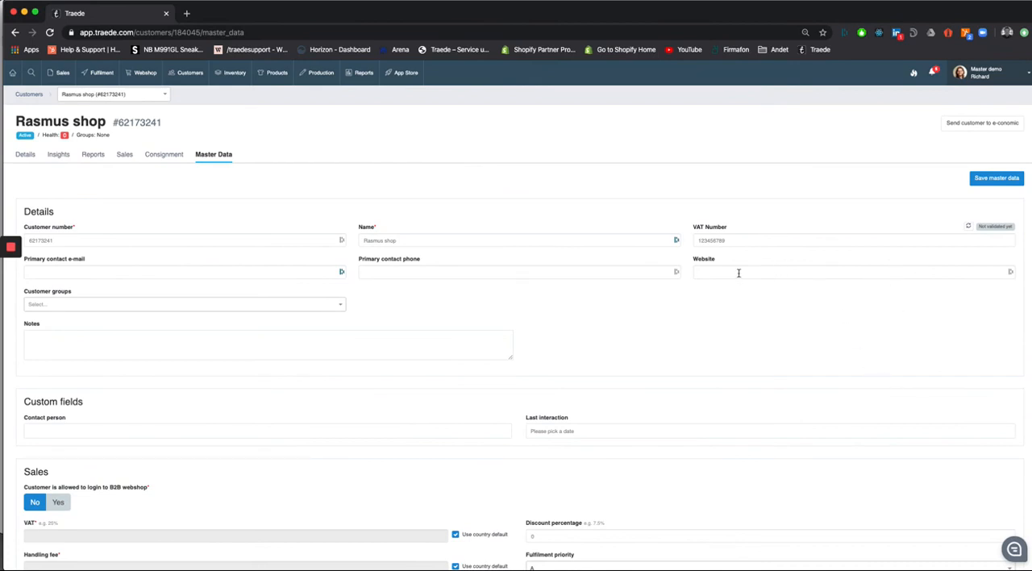
{"action": "left_click", "coordinate": [998, 179]}
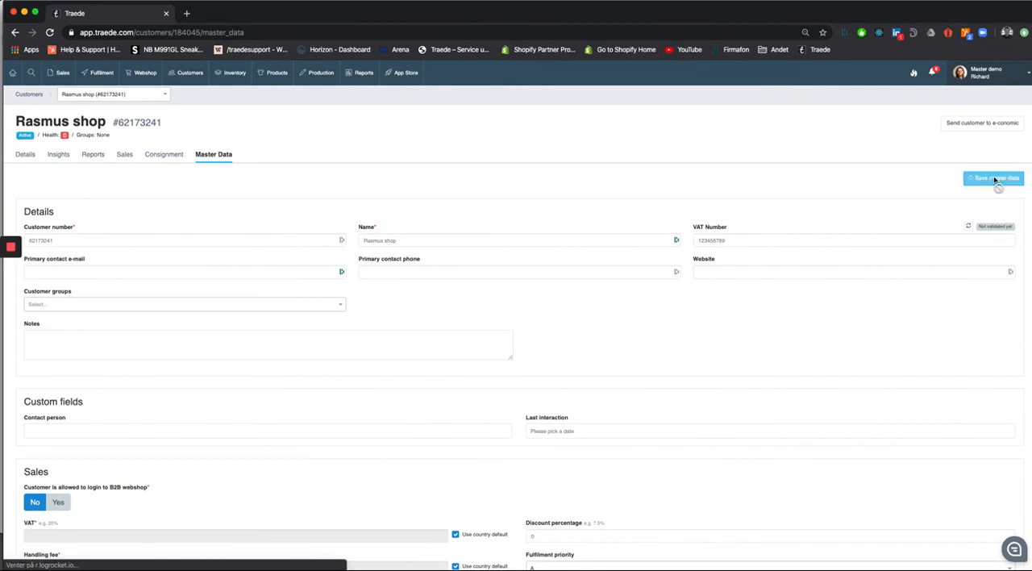